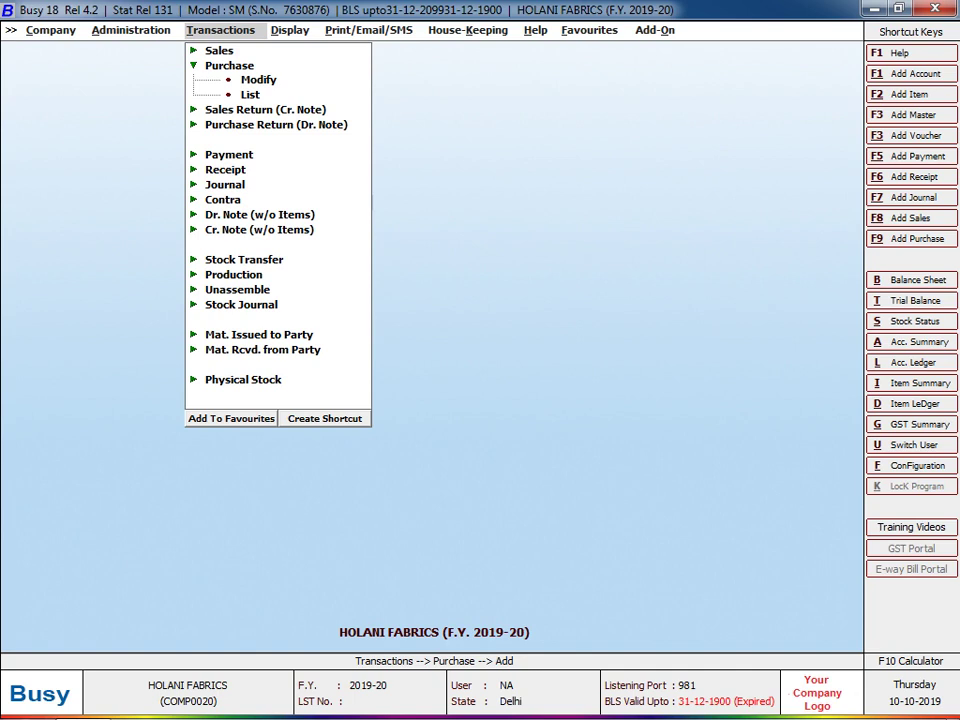
key(Left)
key(Down)
key(Down)
key(Down)
key(Down)
key(Down)
key(Down)
key(Down)
key(Down)
key(Down)
key(Down)
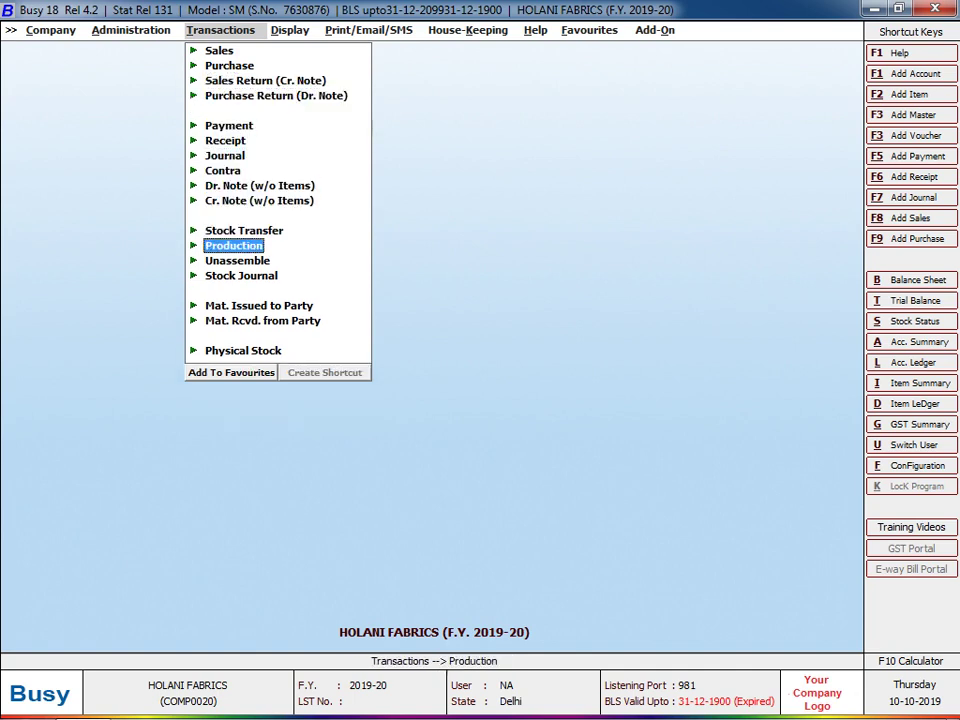
key(Down)
key(Up)
key(Down)
key(Down)
key(Up)
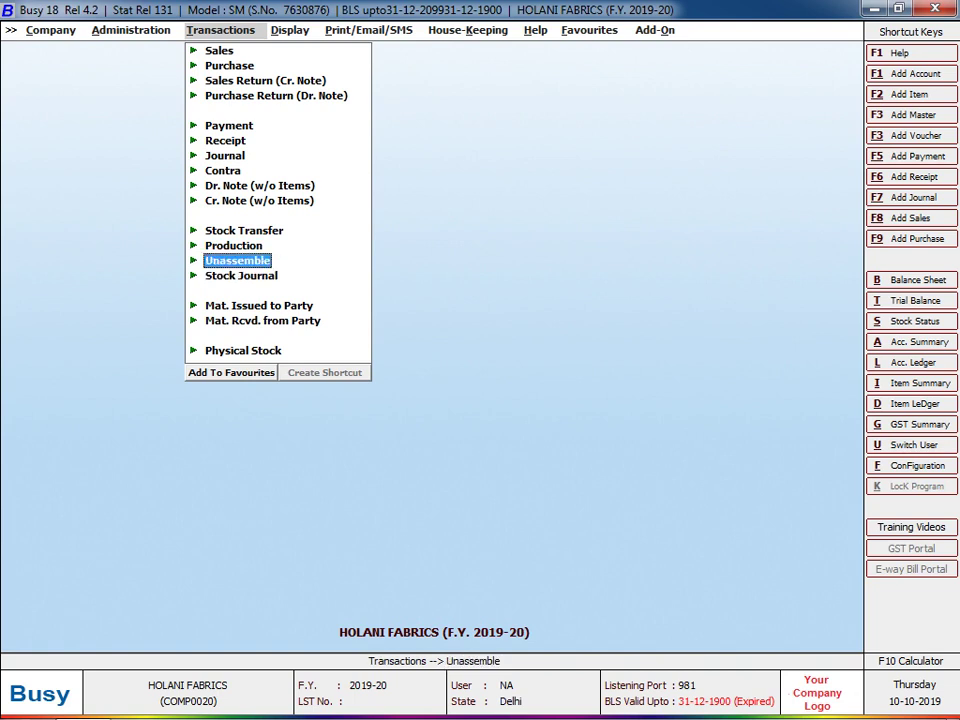
key(Up)
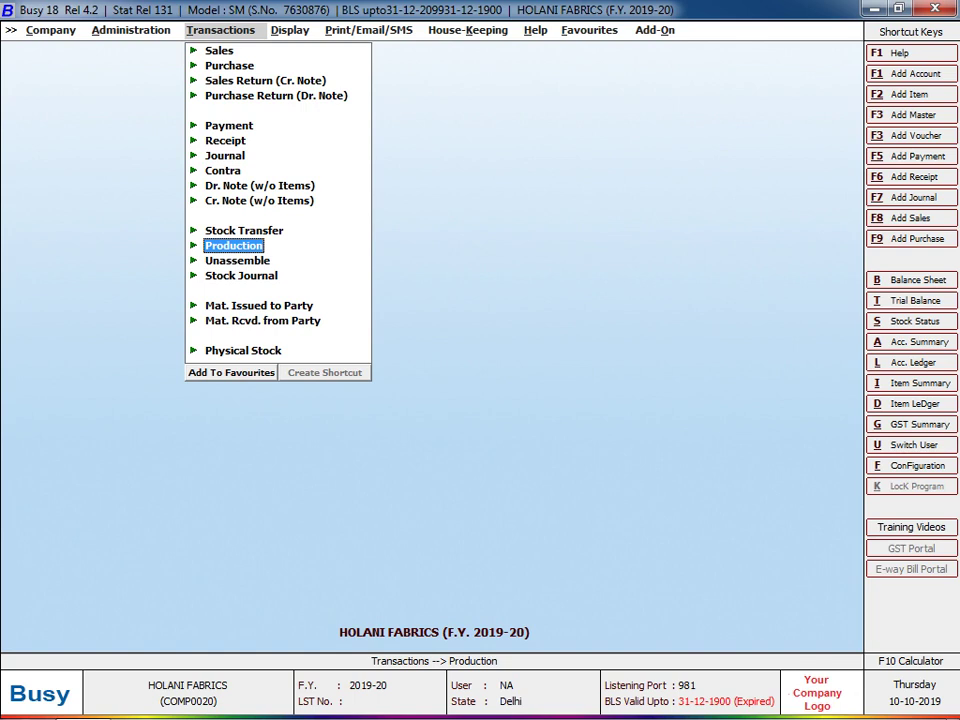
key(Up)
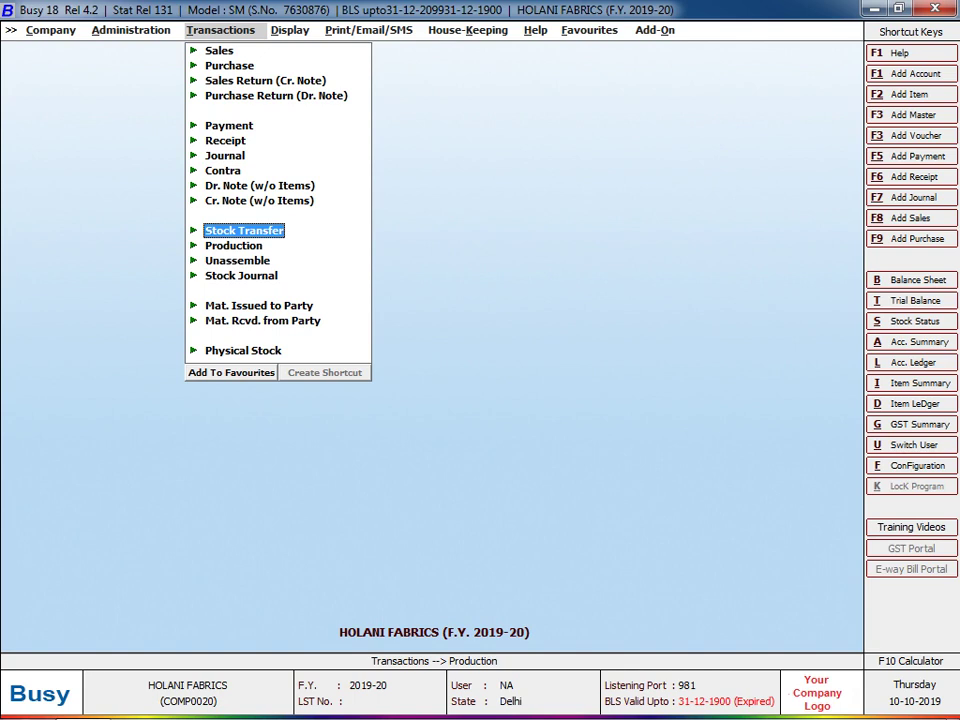
key(Down)
key(Down)
key(Down)
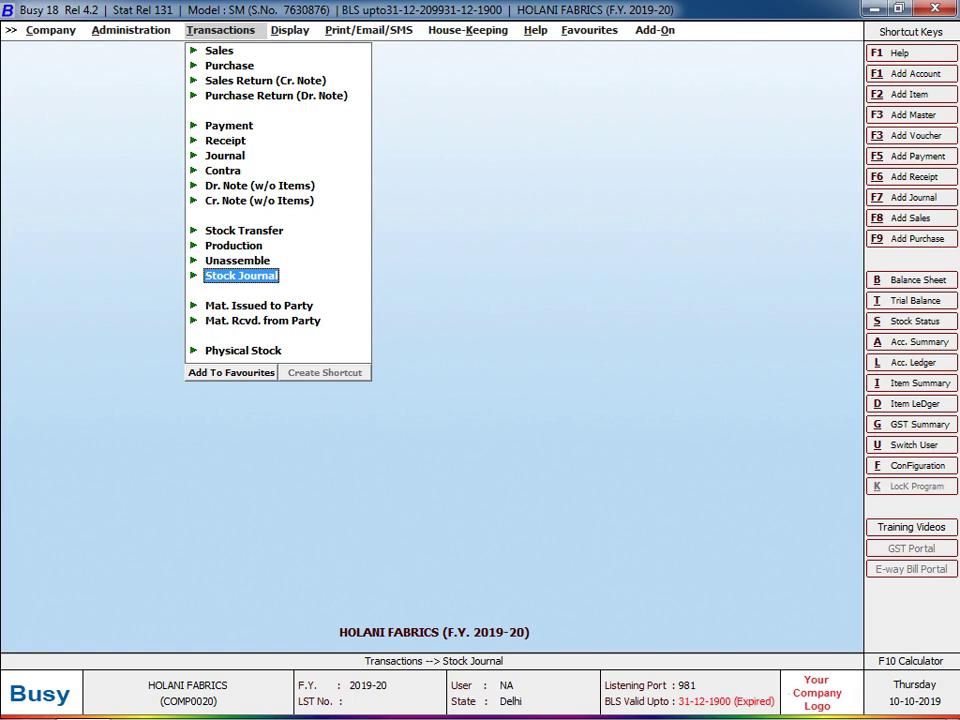
key(Down)
key(Down)
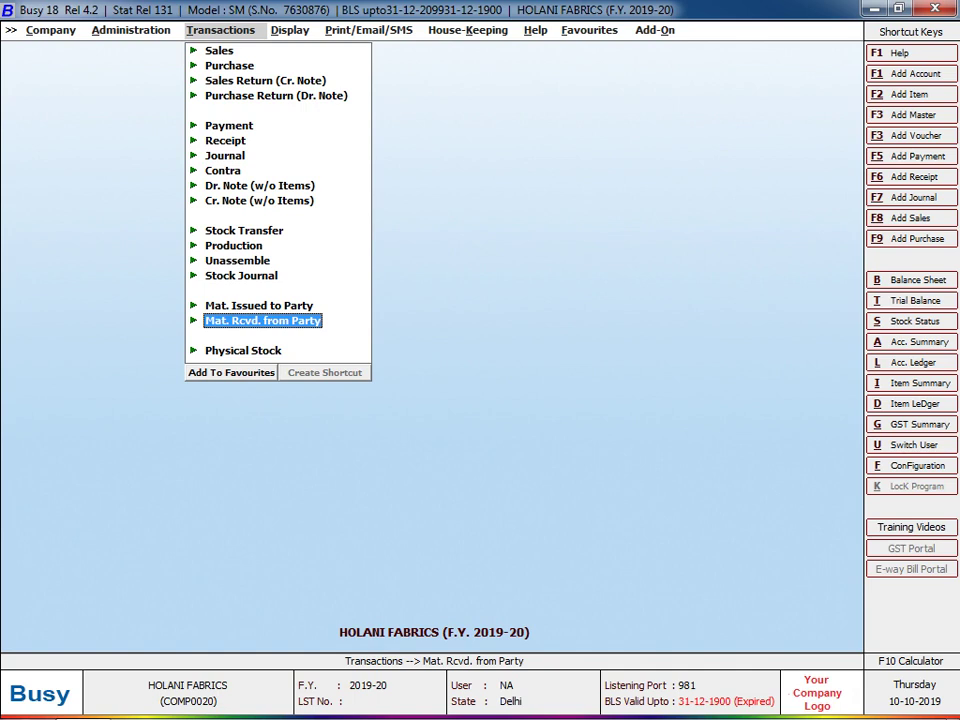
key(Up)
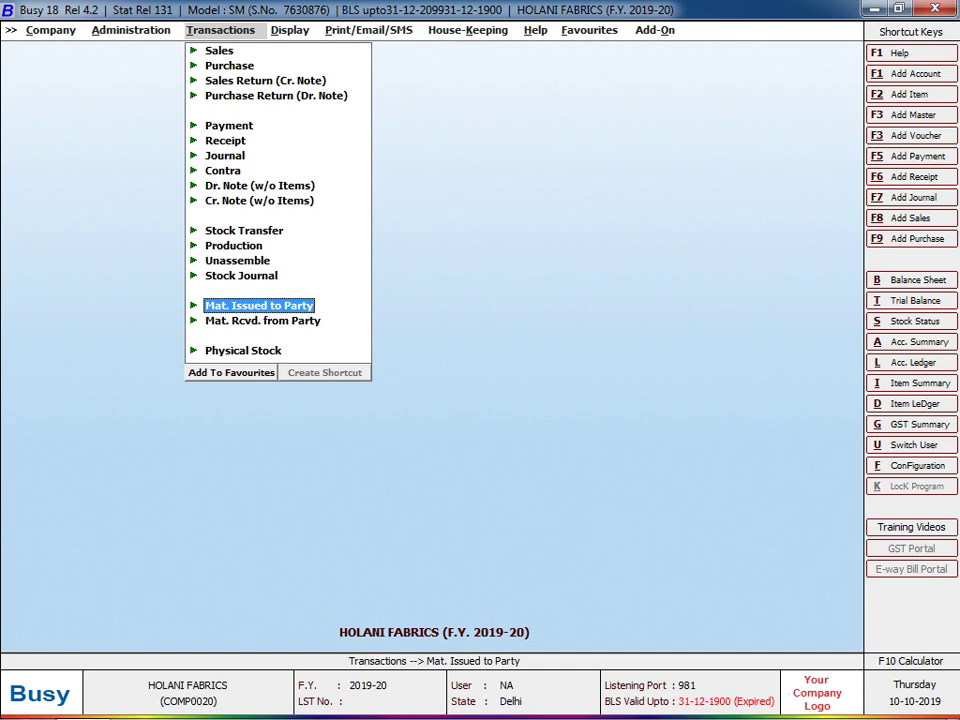
key(Down)
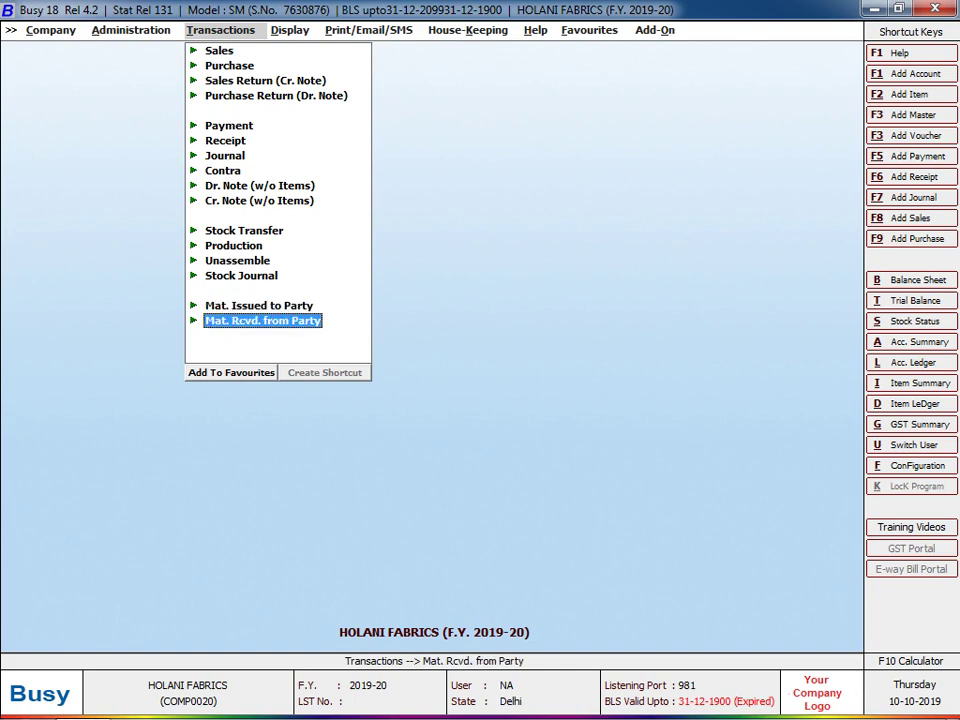
key(Return)
key(Up)
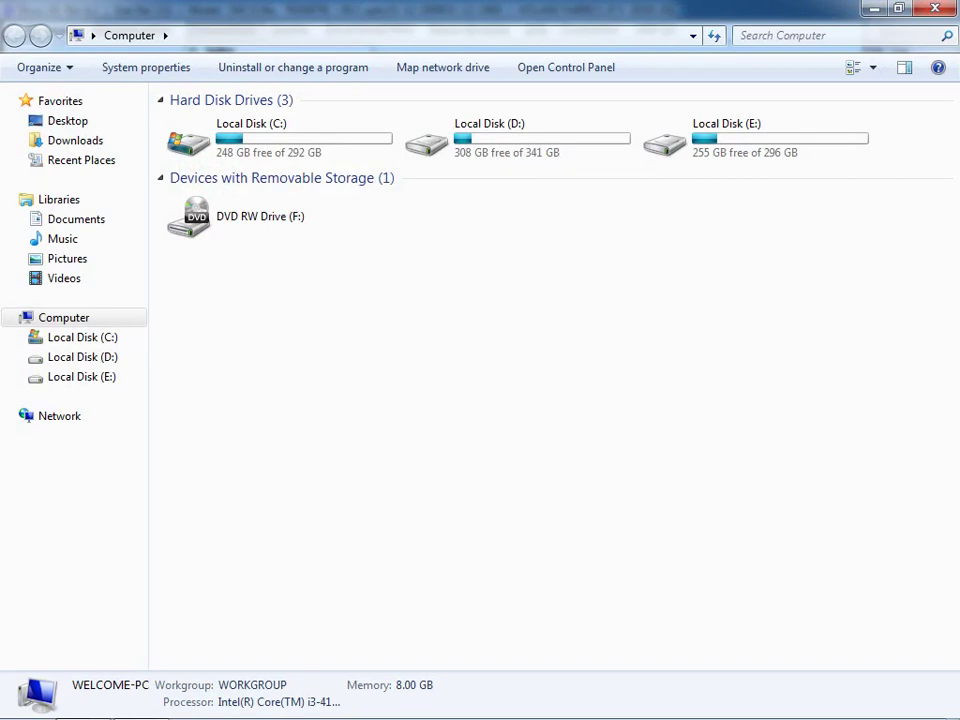
Step: In Windows Explorer, open the first invoice note image from D:, Busy Note Important, Busy Notes Images, Holani Fabric
double_click(470, 140)
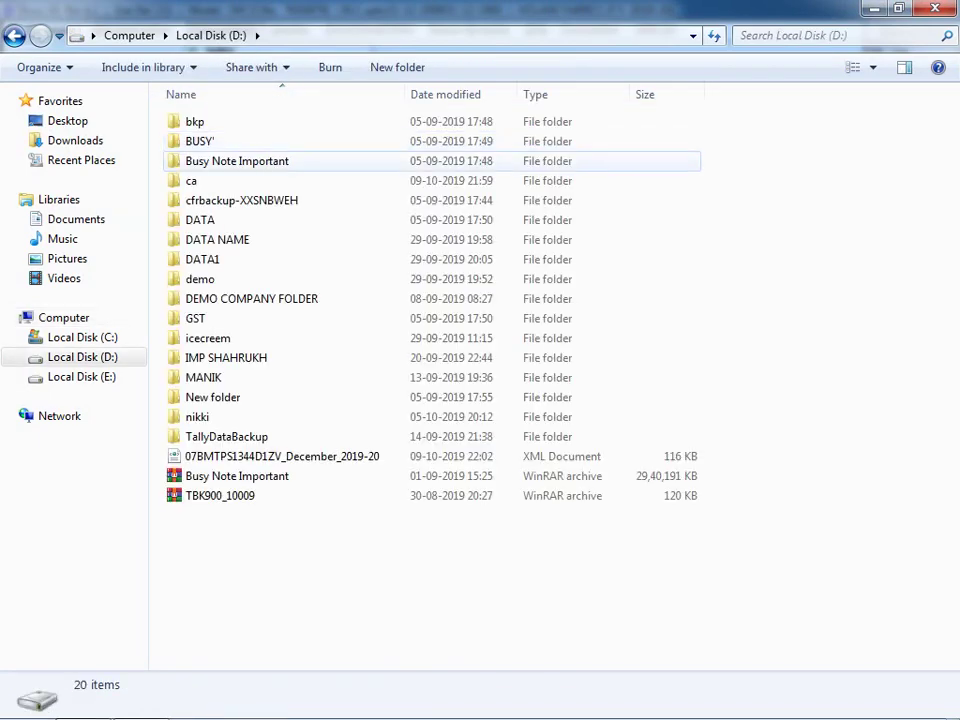
double_click(236, 161)
double_click(232, 180)
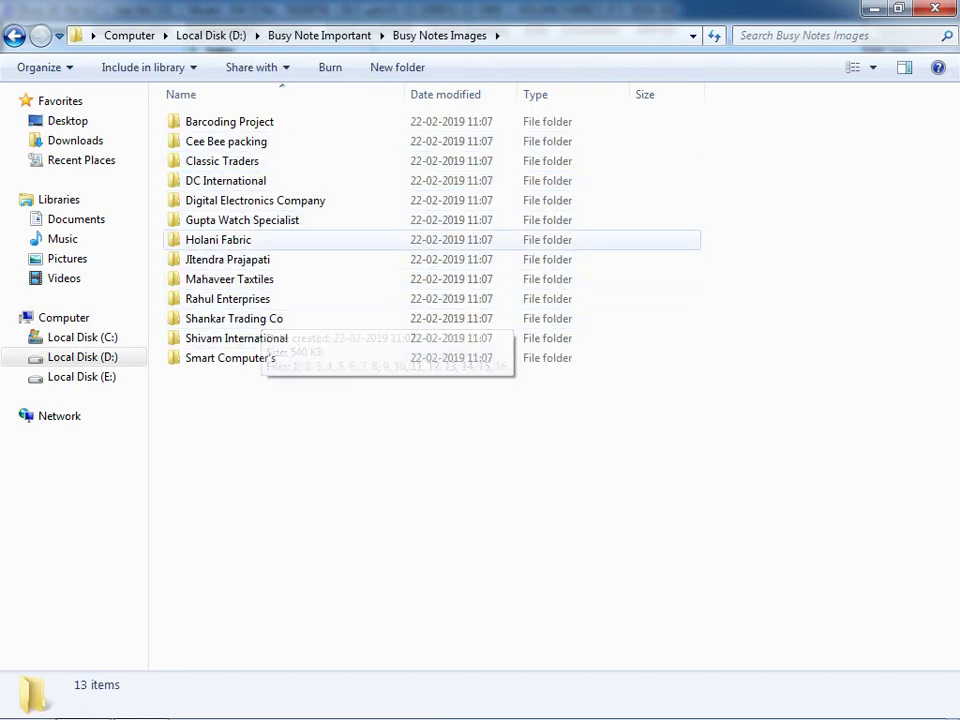
double_click(218, 240)
double_click(211, 140)
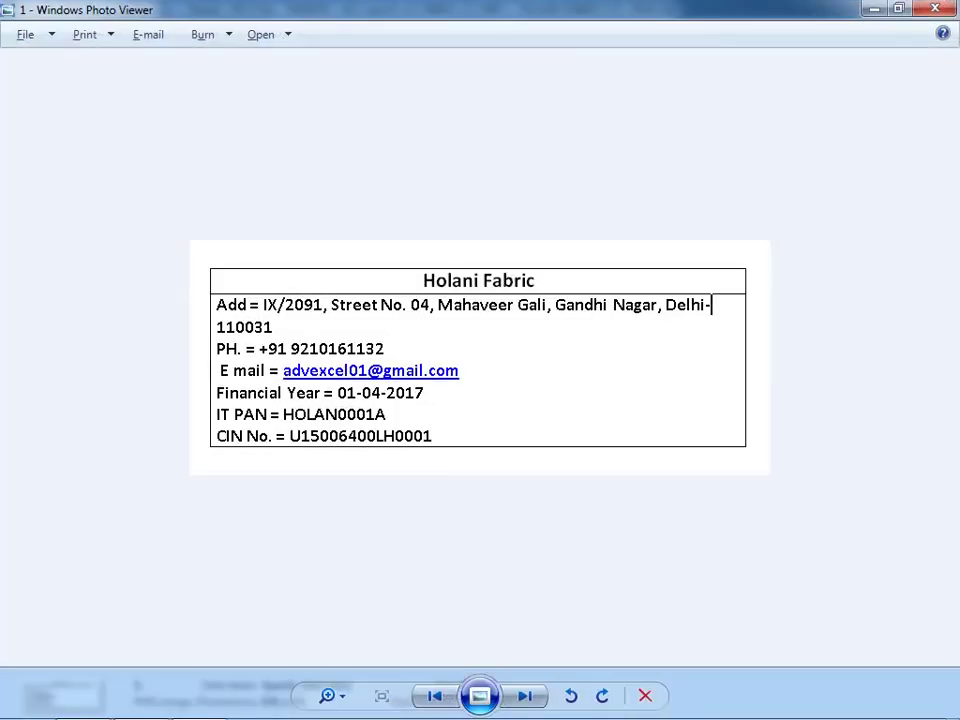
Step: Switch between Busy and Windows Photo Viewer and bring up the Bag Drive Tourist Bagage invoice image
click(935, 8)
key(alt+Tab)
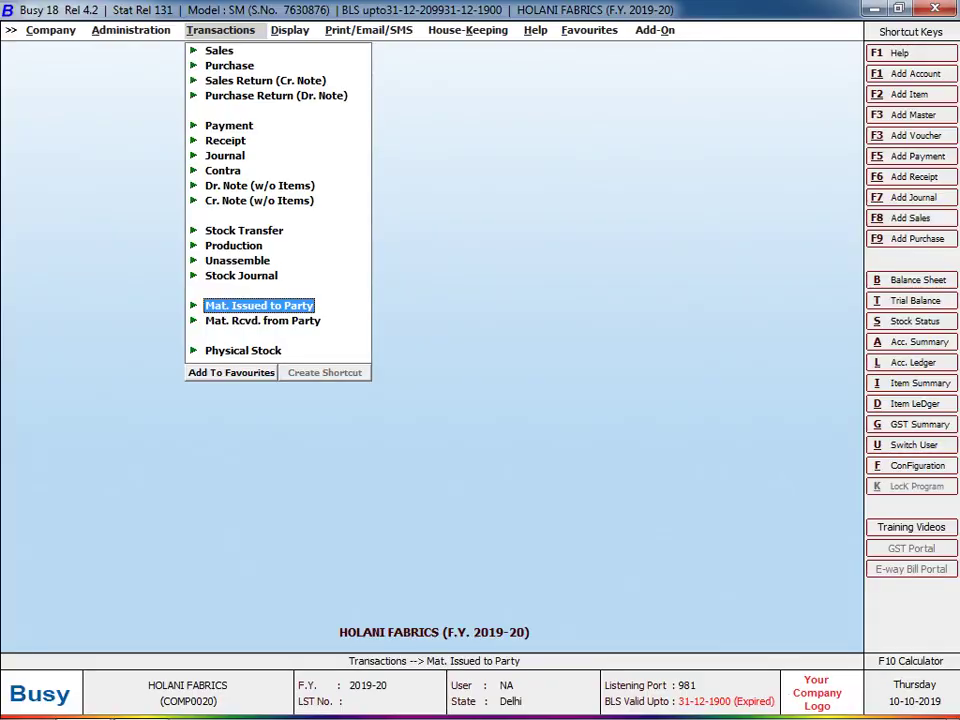
key(alt+Tab)
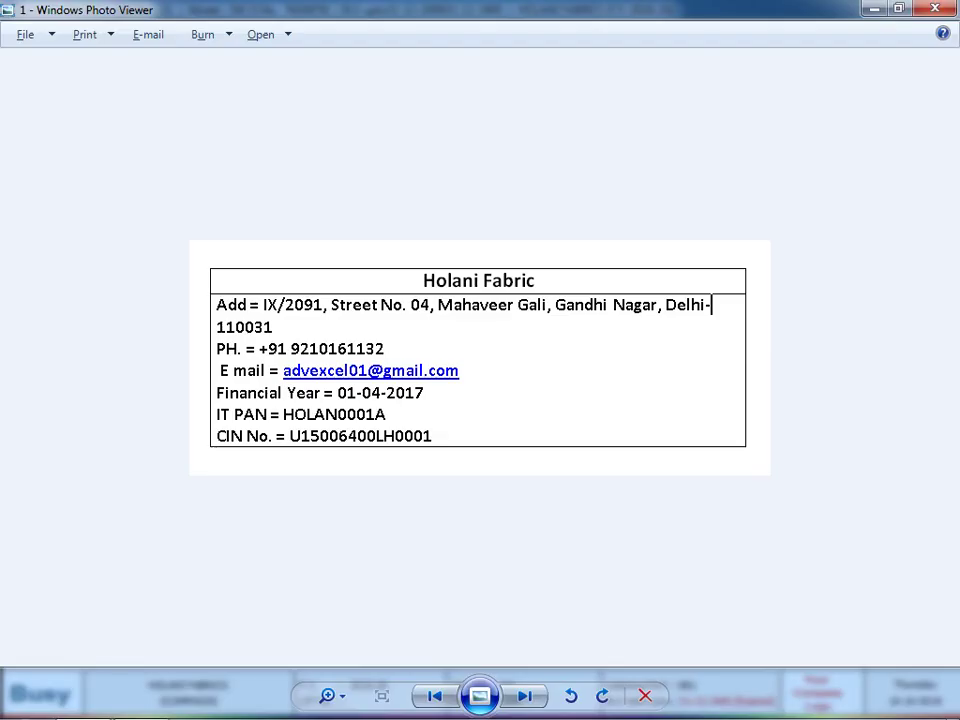
key(Right)
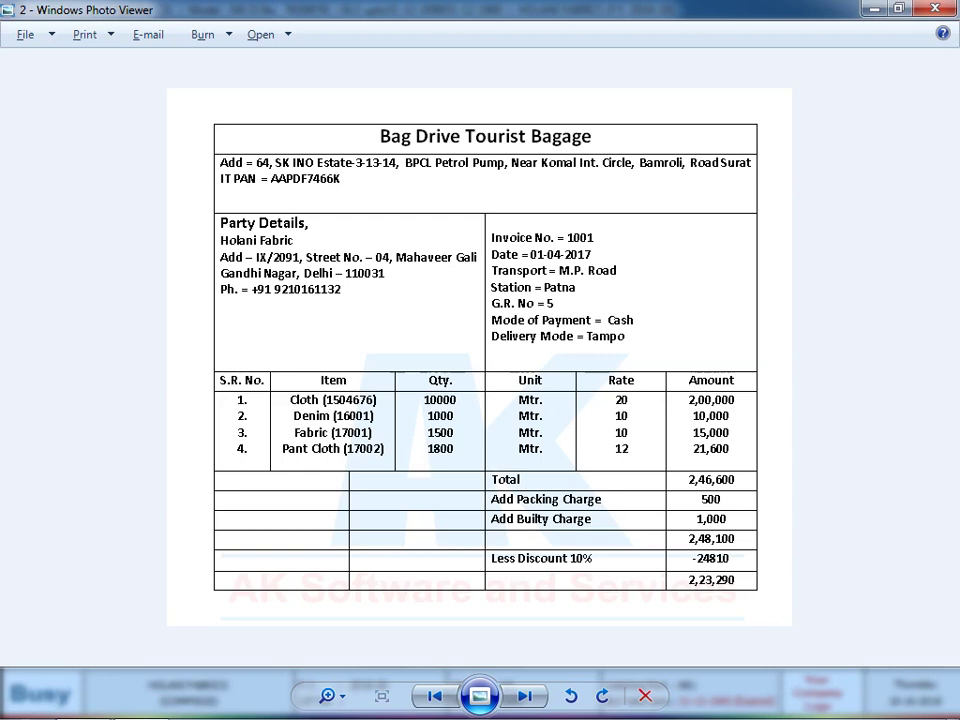
Step: Switch to Busy and list the Main series purchase vouchers from 01-04-2019 to 30-04-2019
key(alt+Tab)
key(Down)
key(Up)
key(Up)
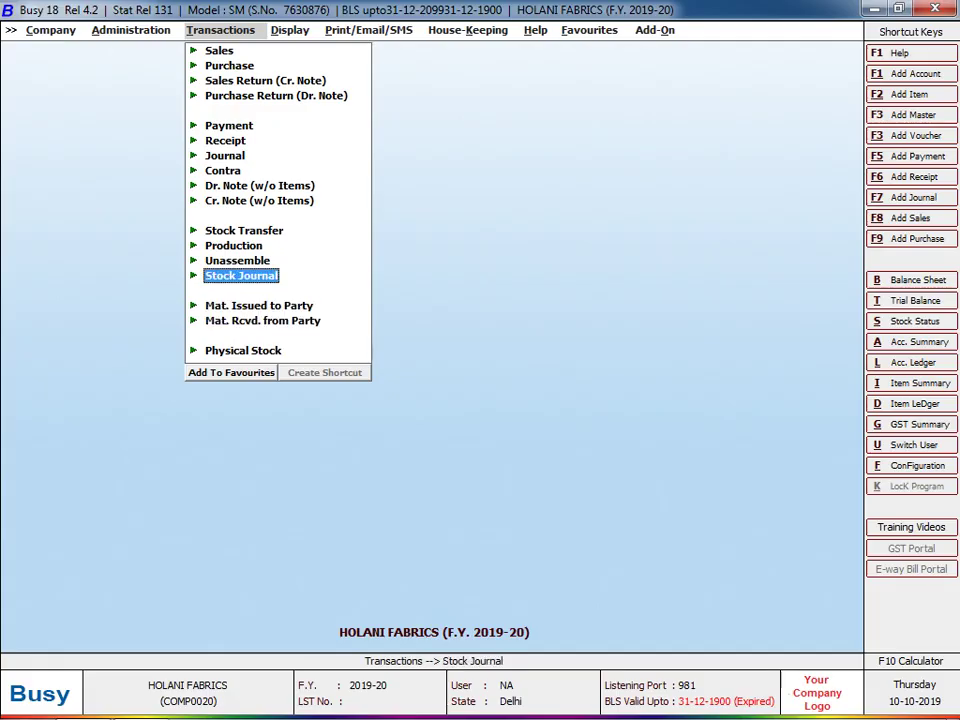
key(Up)
key(Up)
key(Up)
key(Up)
key(Up)
key(Up)
key(Up)
key(Up)
key(Up)
key(Up)
key(Up)
key(Up)
key(Return)
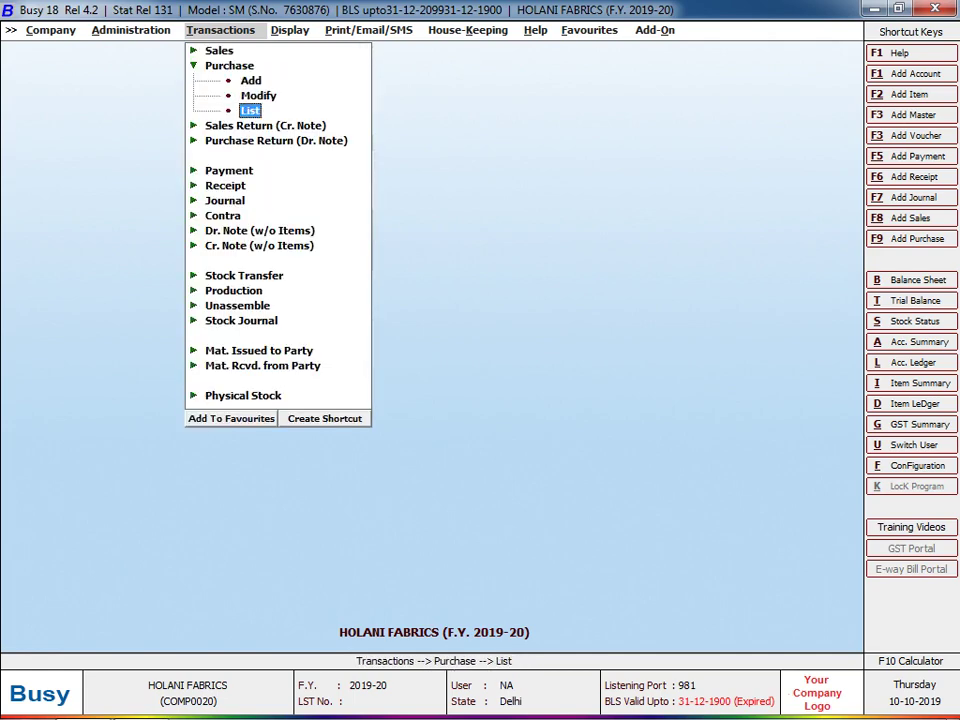
key(Return)
key(Return)
key(Return)
key(Return)
key(Return)
key(Return)
key(Return)
key(Return)
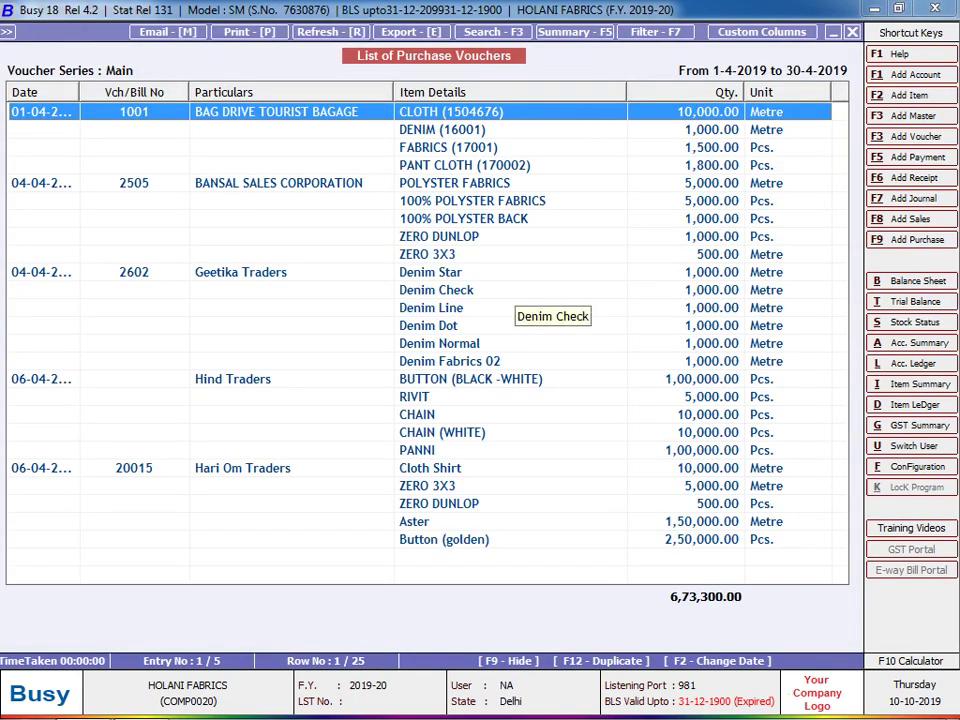
Step: Compare the Bag Drive Tourist Bagage invoice image in Windows Photo Viewer with its entry in Busy's purchase voucher list
key(Return)
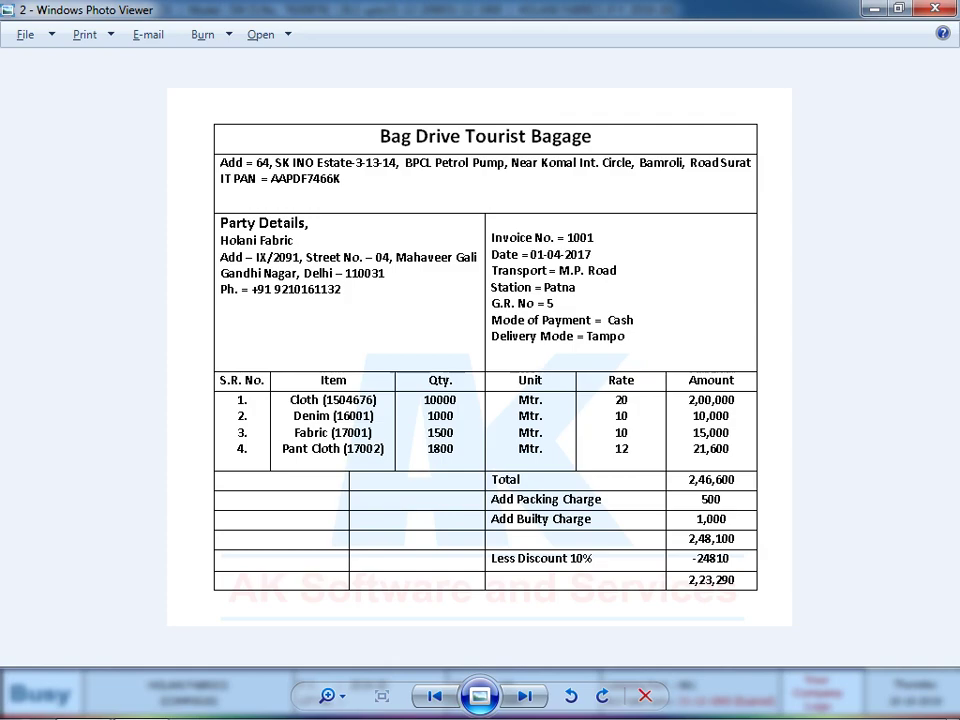
key(alt+Tab)
key(Down)
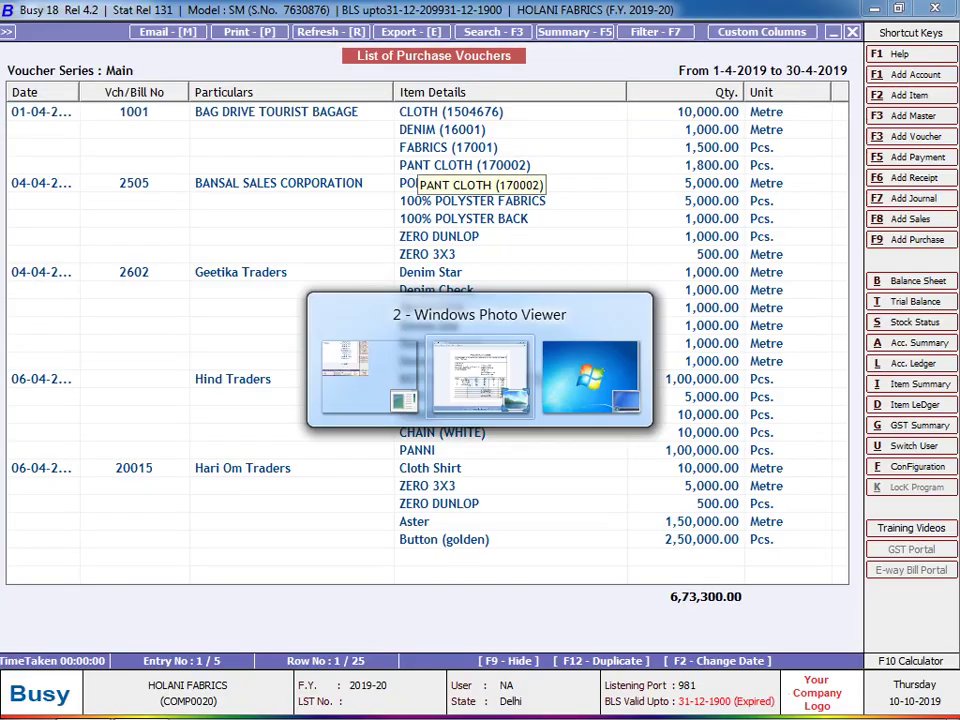
key(Return)
key(alt+Tab)
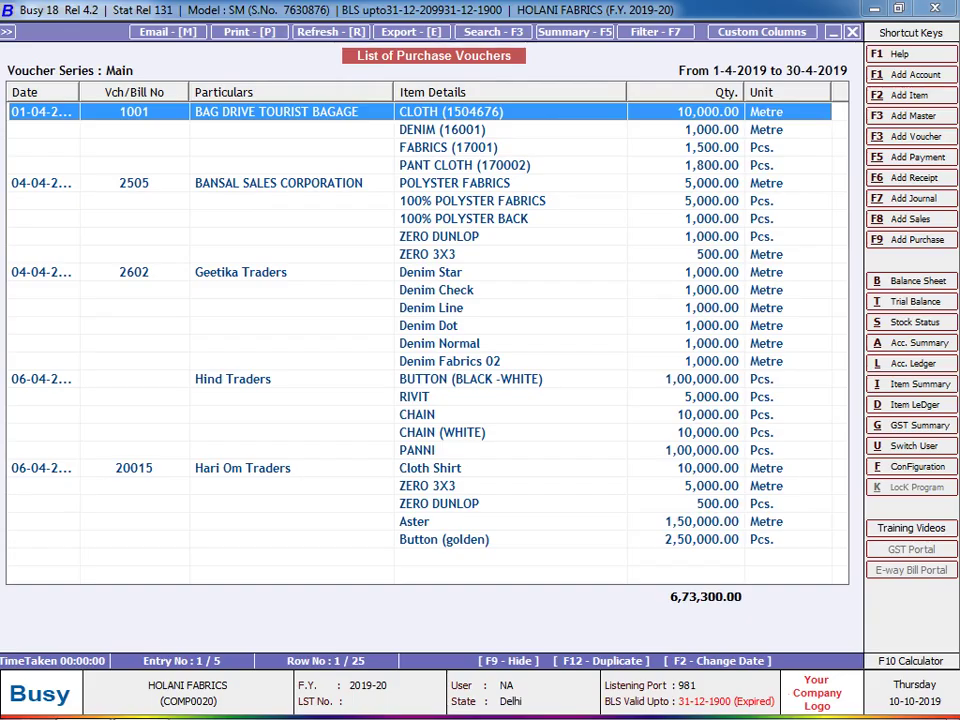
Step: Compare the Bansal Sales Corporation invoice image in Windows Photo Viewer with its entry in Busy's purchase voucher list
key(Down)
key(Down)
key(Down)
key(Down)
key(Down)
key(alt+Tab)
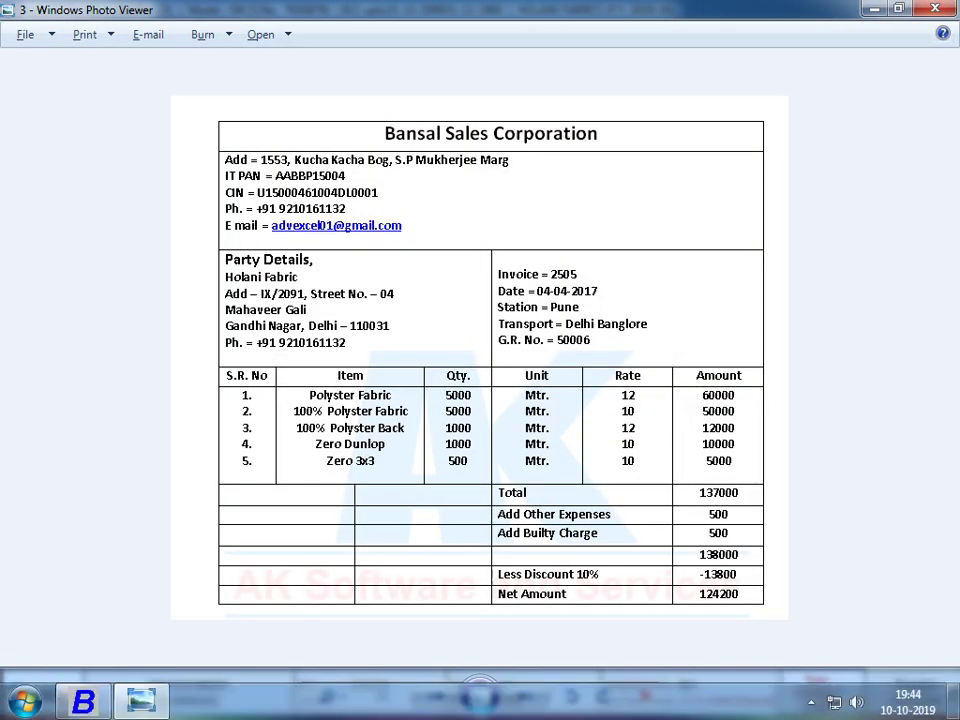
key(Right)
key(alt+Tab)
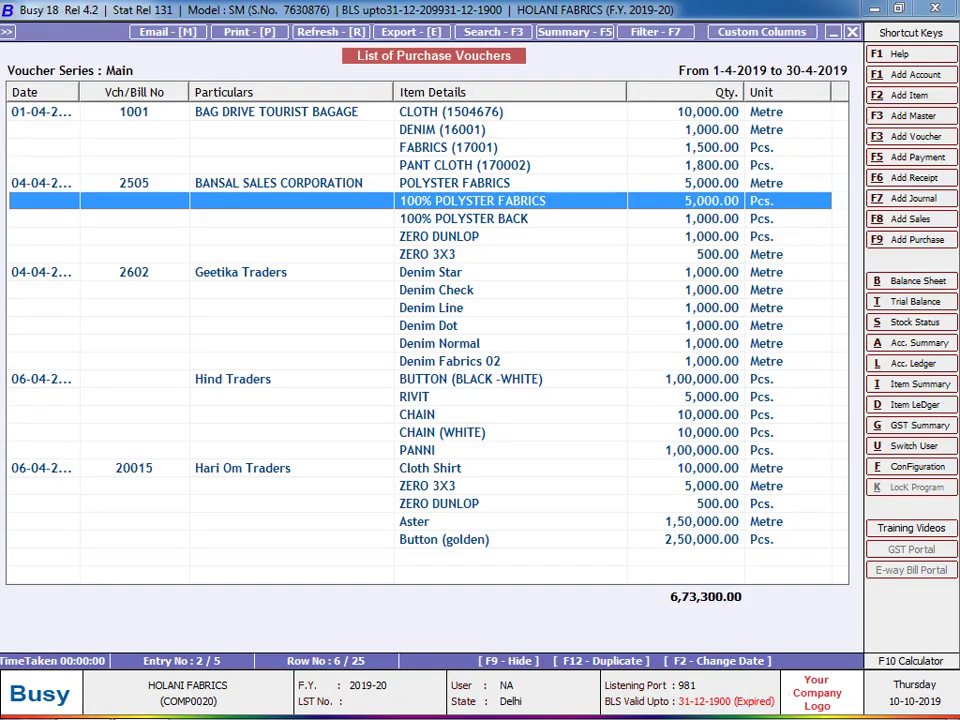
Step: Go to the Hind Traders entry in the list and check the Hari Om Traders invoice image in Windows Photo Viewer
key(Down)
key(Down)
key(Down)
key(Down)
key(Down)
key(Down)
key(Down)
key(Down)
key(Down)
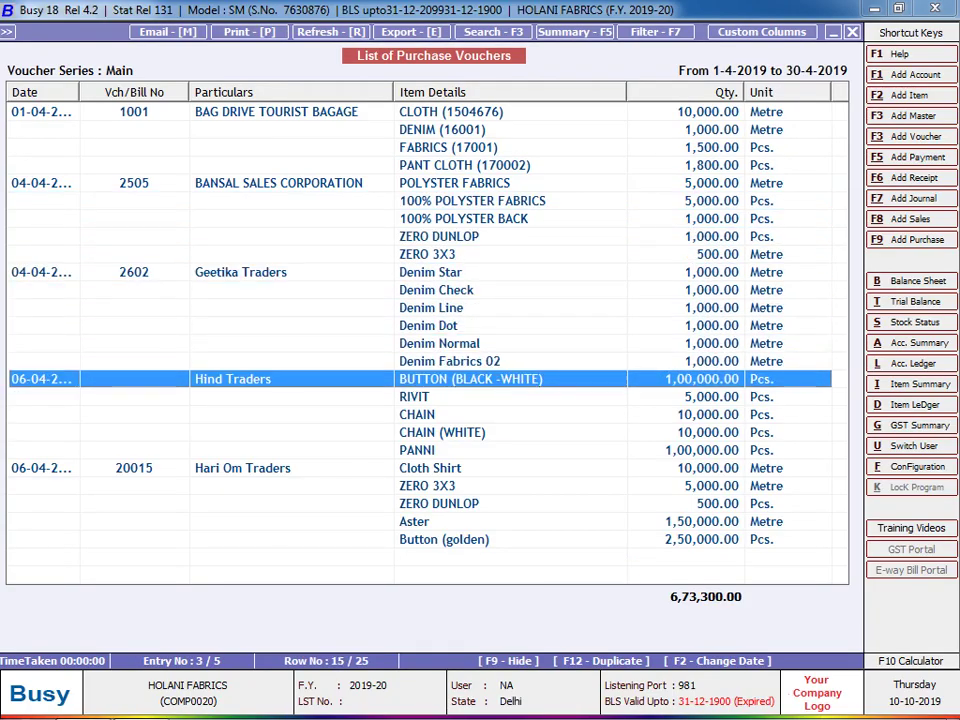
key(alt+Tab)
key(Right)
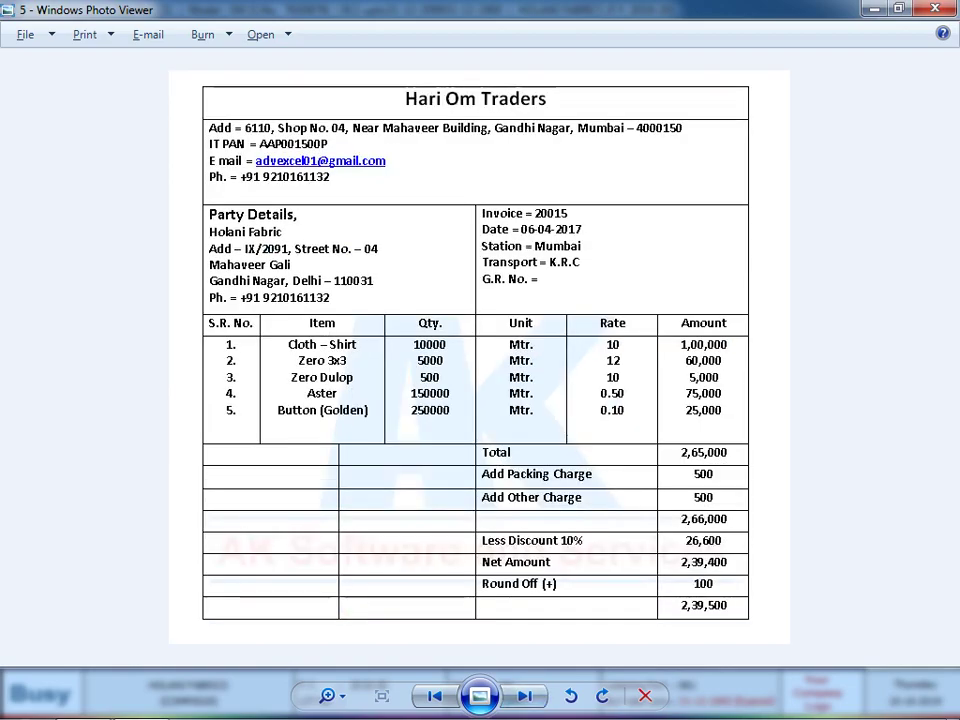
key(alt+Tab)
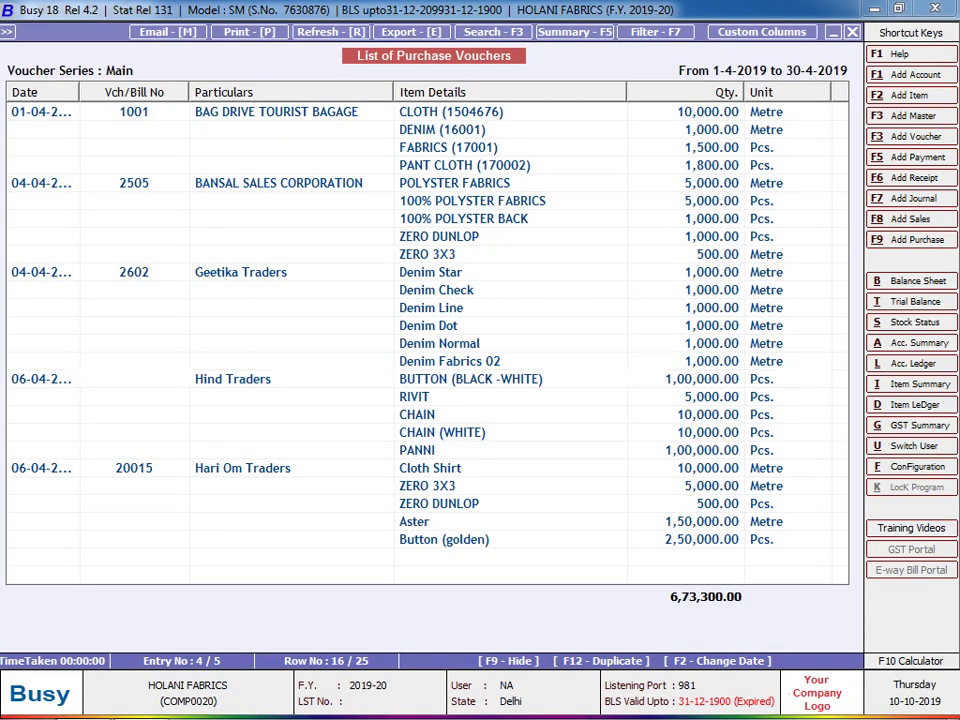
Step: Compare the Hind Traders invoice image with its purchase voucher in Busy, closing the voucher and the list without changes
key(alt+Tab)
key(Right)
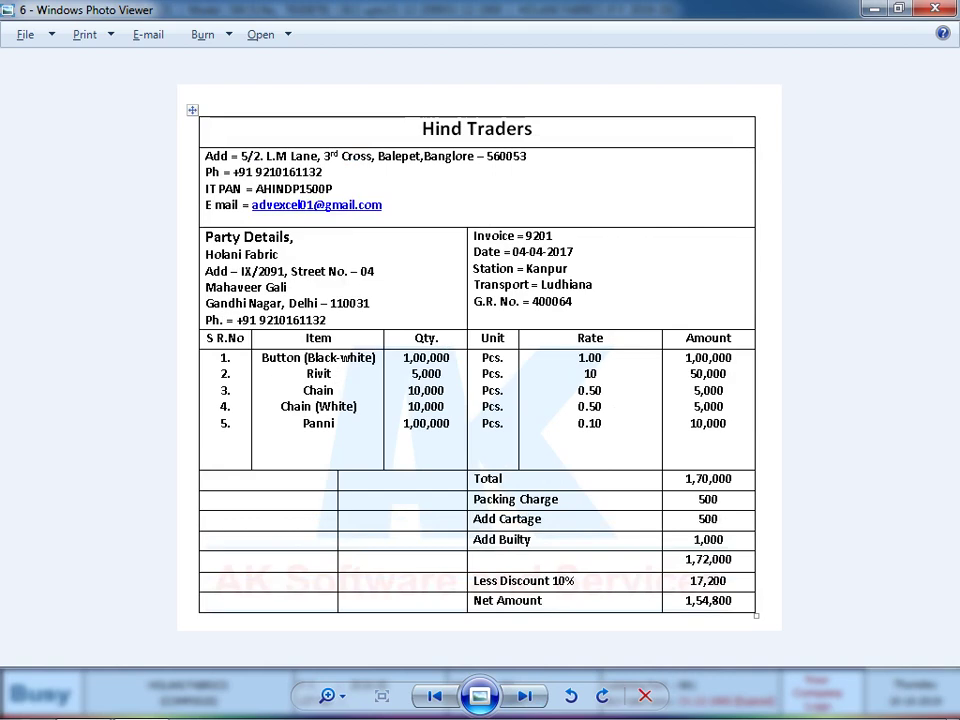
key(alt+Tab)
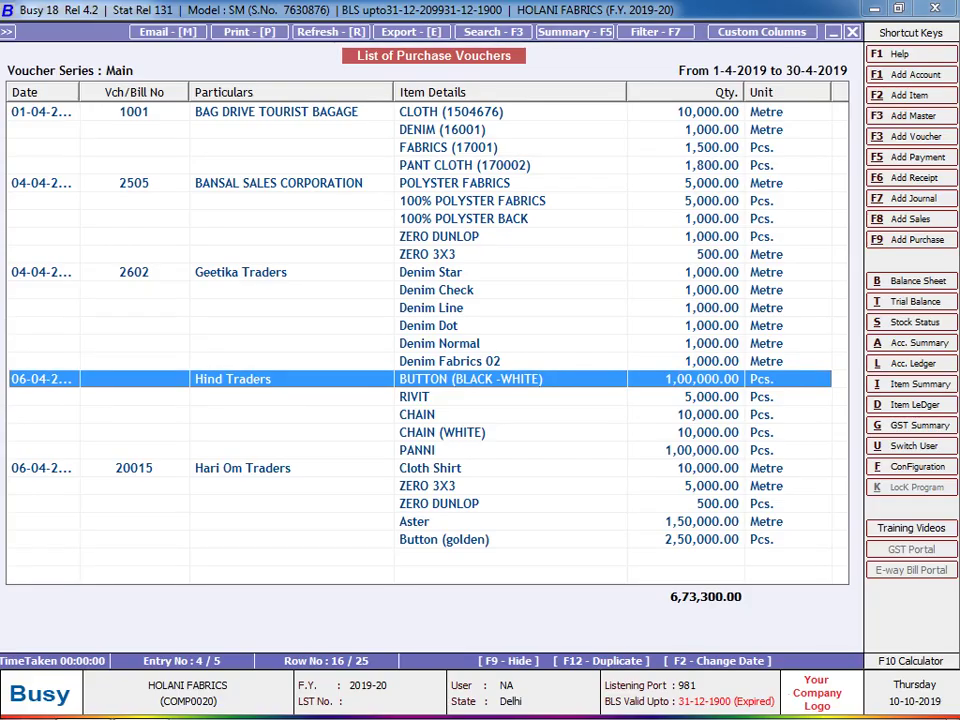
key(Return)
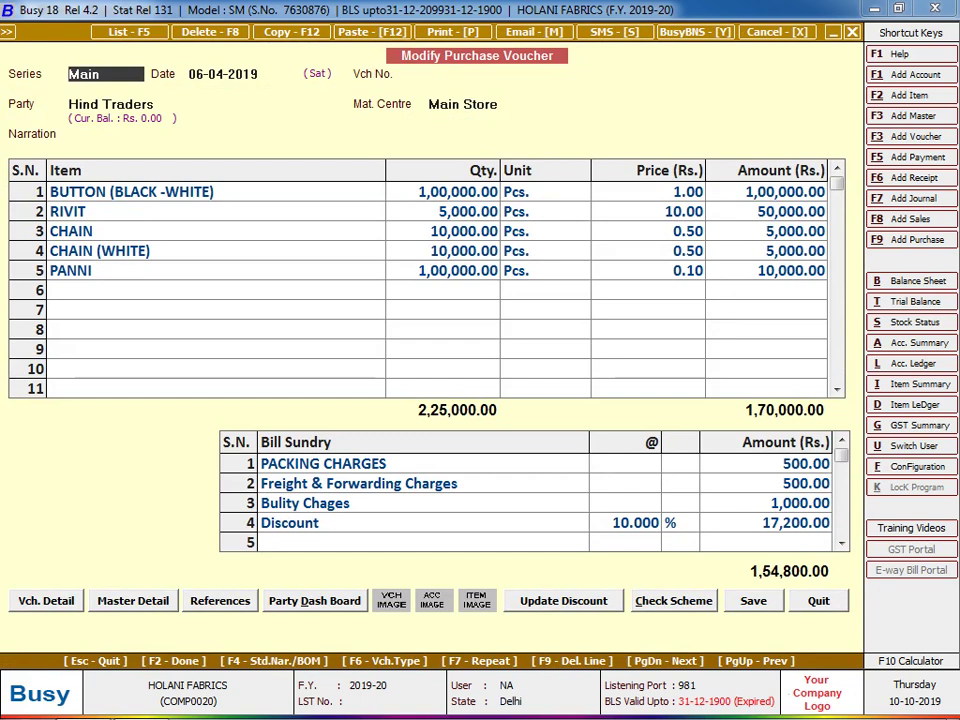
key(Escape)
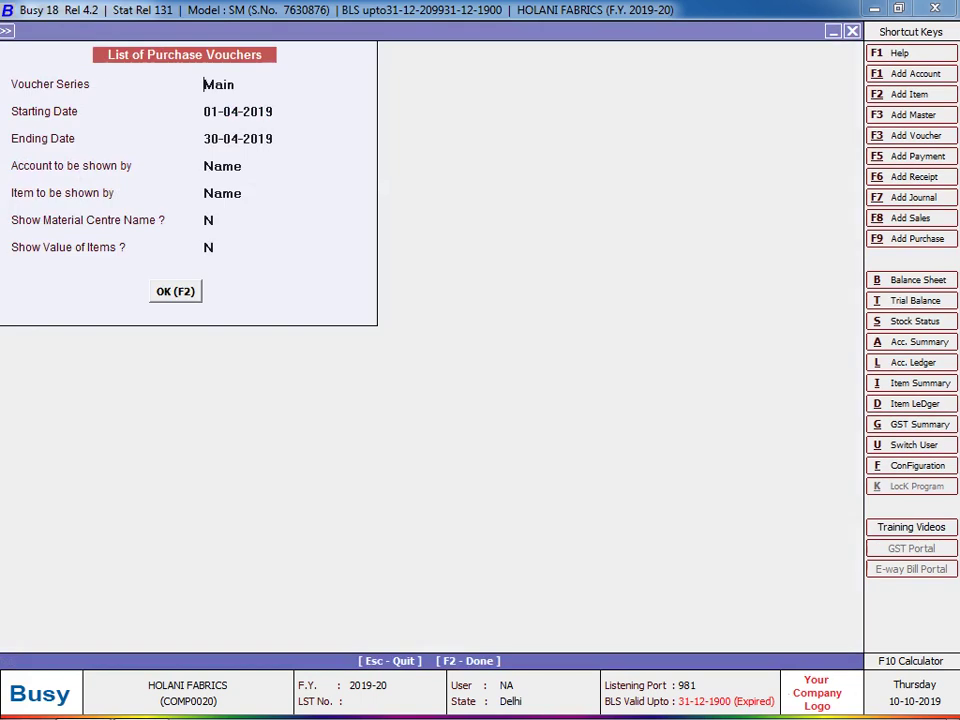
key(Escape)
key(Escape)
key(Escape)
key(s)
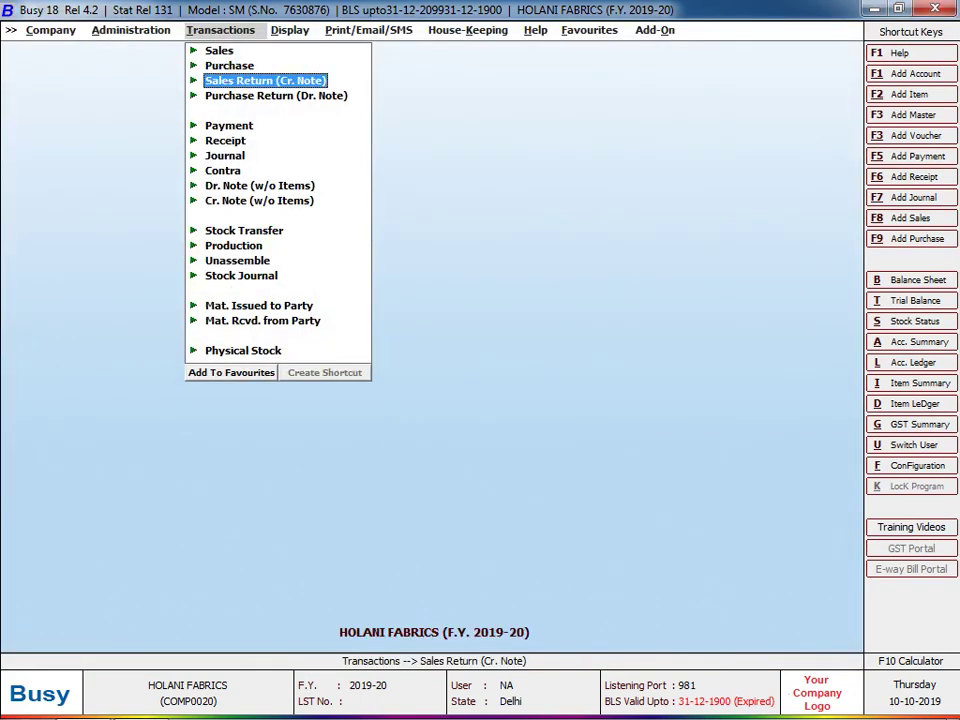
key(s)
key(m)
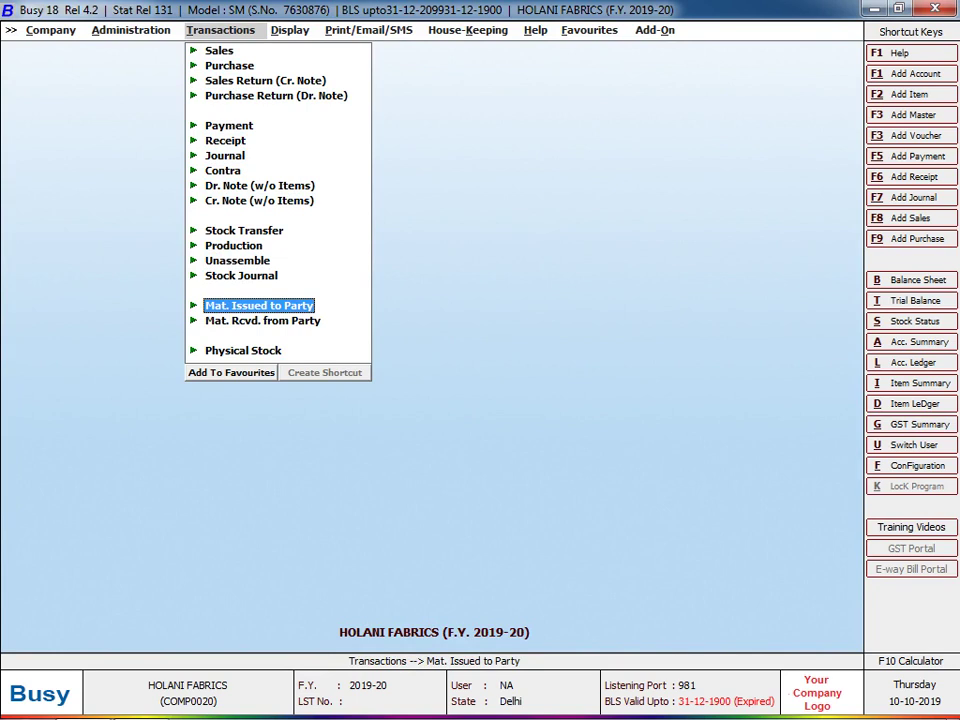
Step: Open the Inventory features configuration and turn on Maintain MC-wise for the stock valuation method
key(Left)
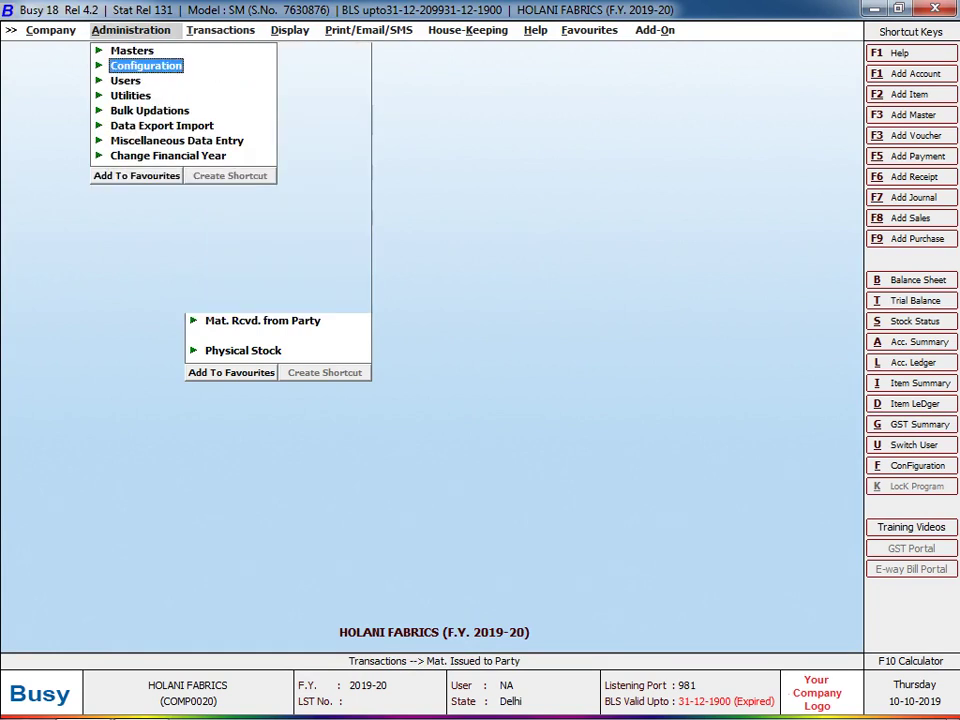
key(Return)
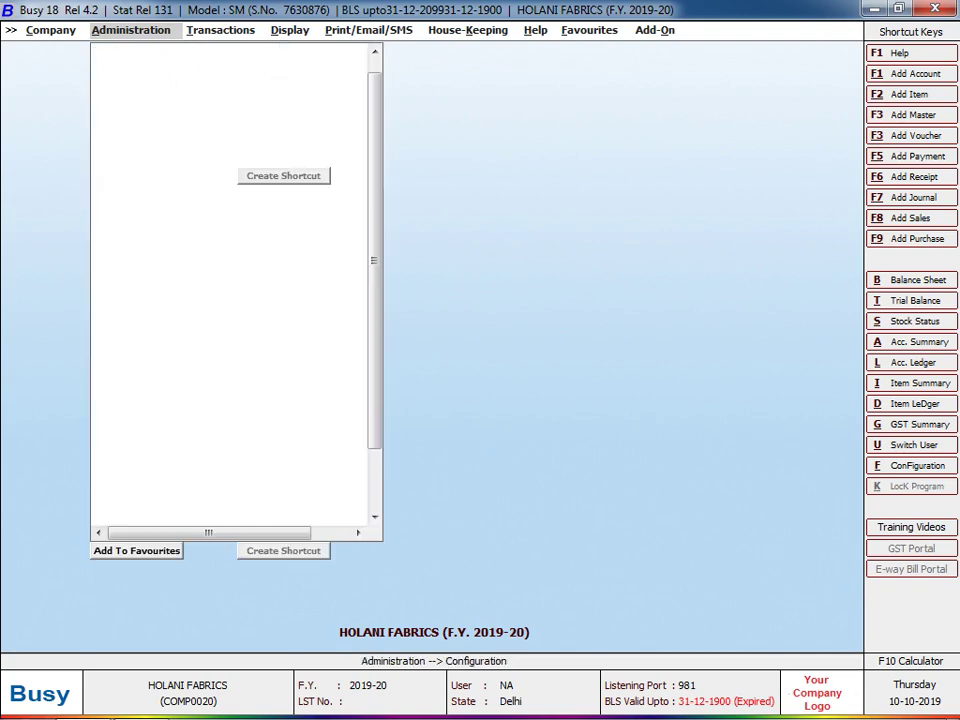
key(Return)
key(Down)
key(Down)
key(Down)
key(Down)
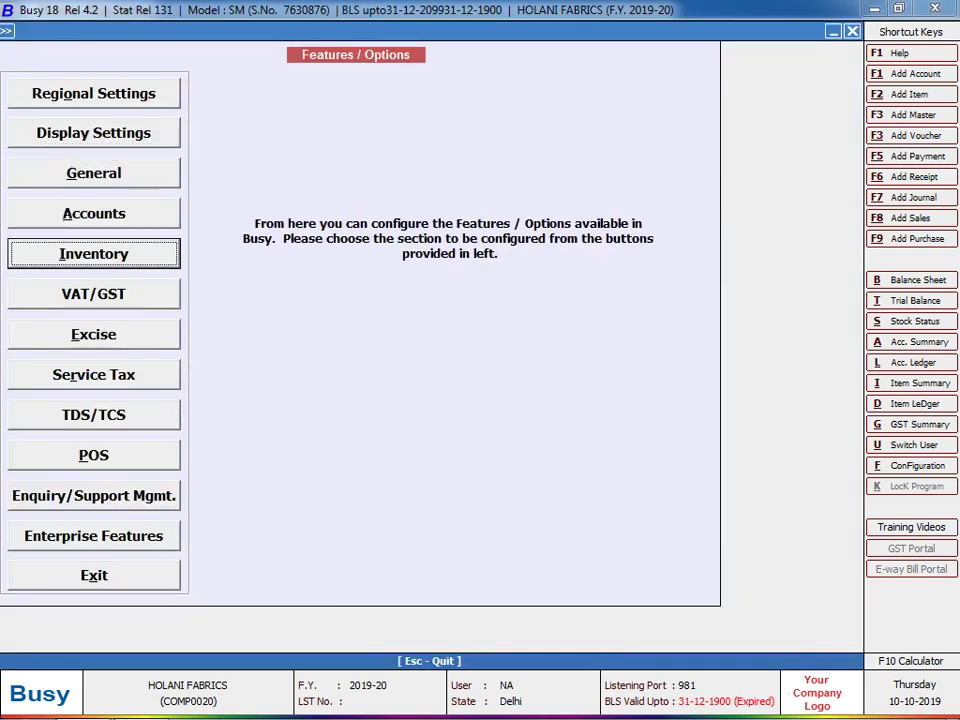
key(Return)
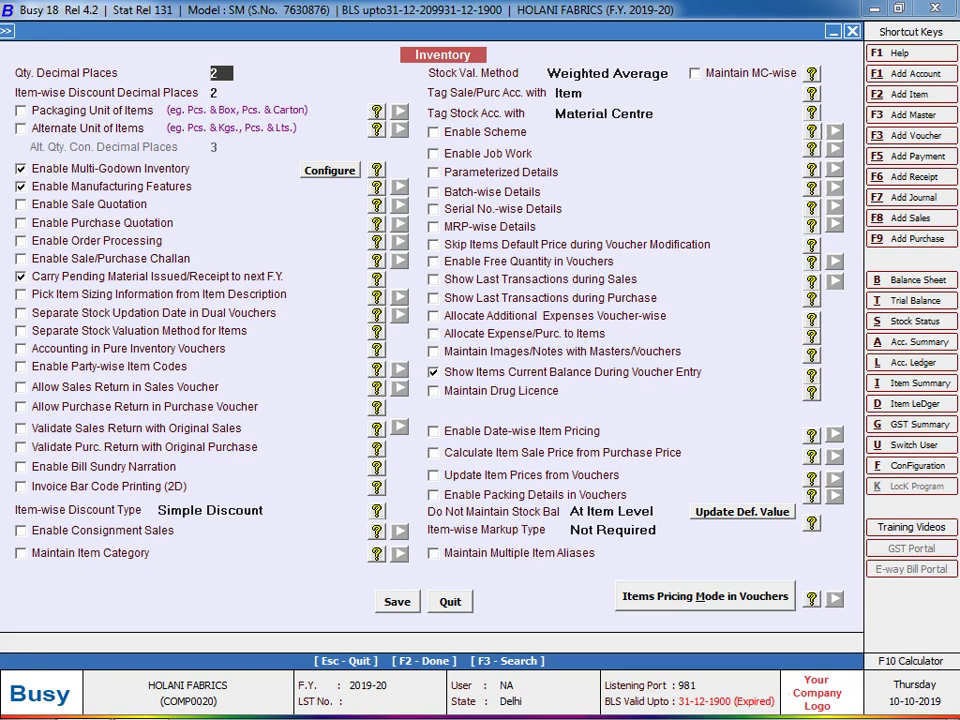
click(695, 73)
Step: Enable Accounting in Pure Inventory Vouchers for Material Issue, Material Receipt and Stock Transfer
click(21, 348)
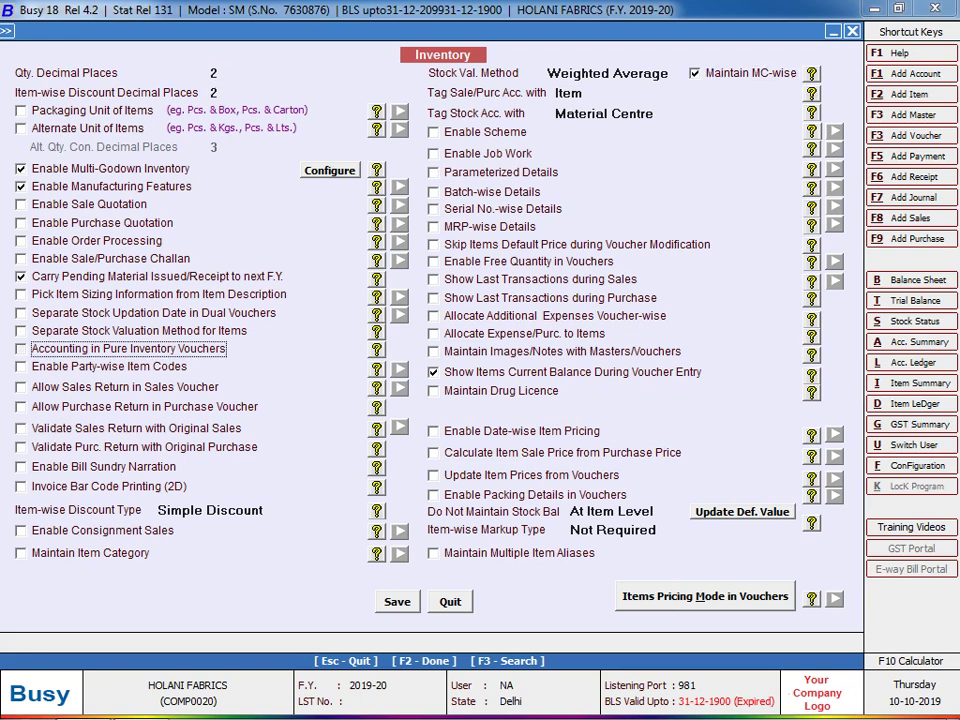
click(535, 474)
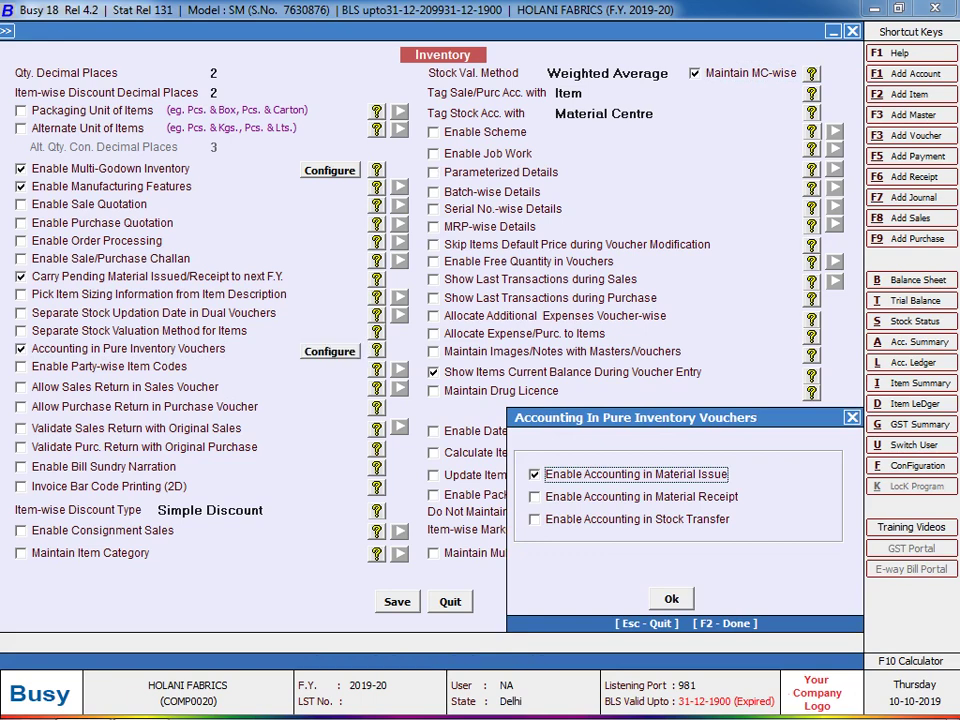
click(535, 496)
click(535, 519)
key(Tab)
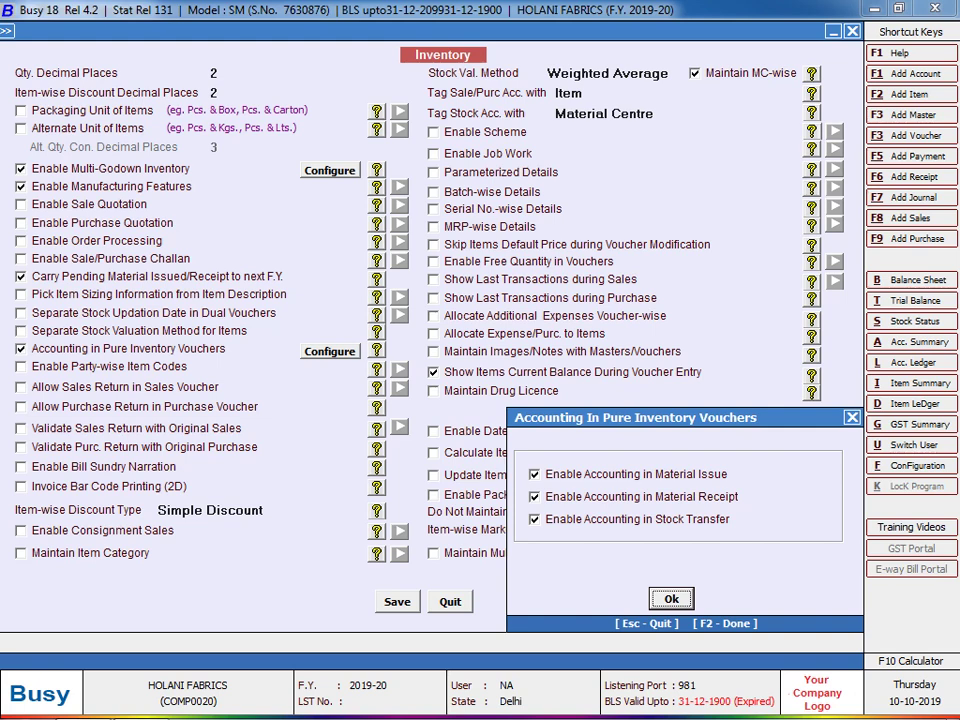
key(Return)
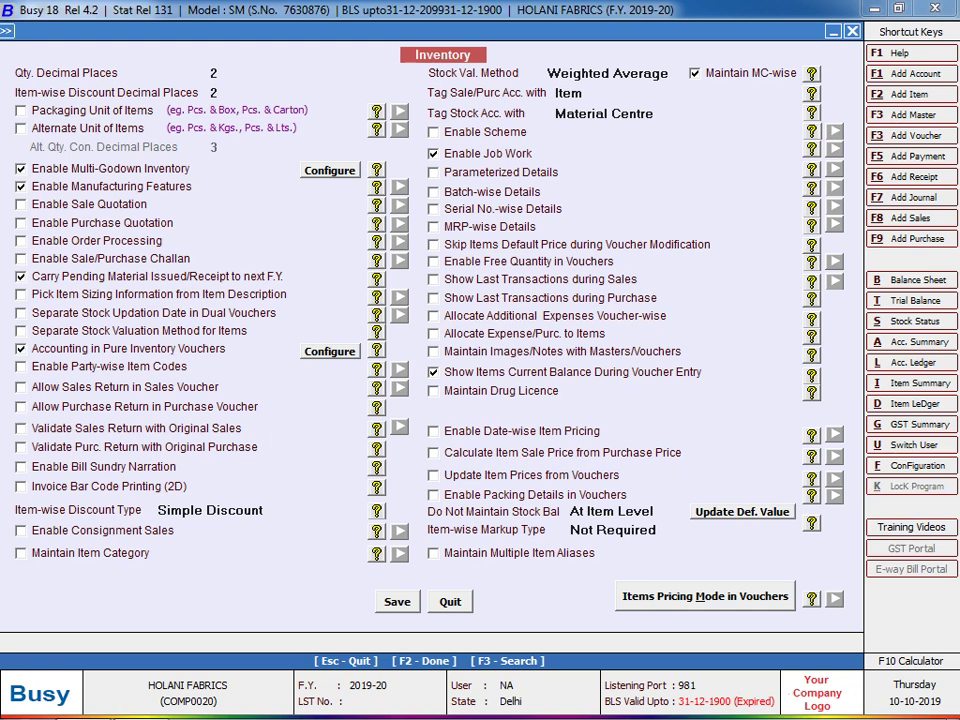
Step: Enable Job Work in the inventory features and bring up its job entries configuration
click(488, 153)
key(space)
key(space)
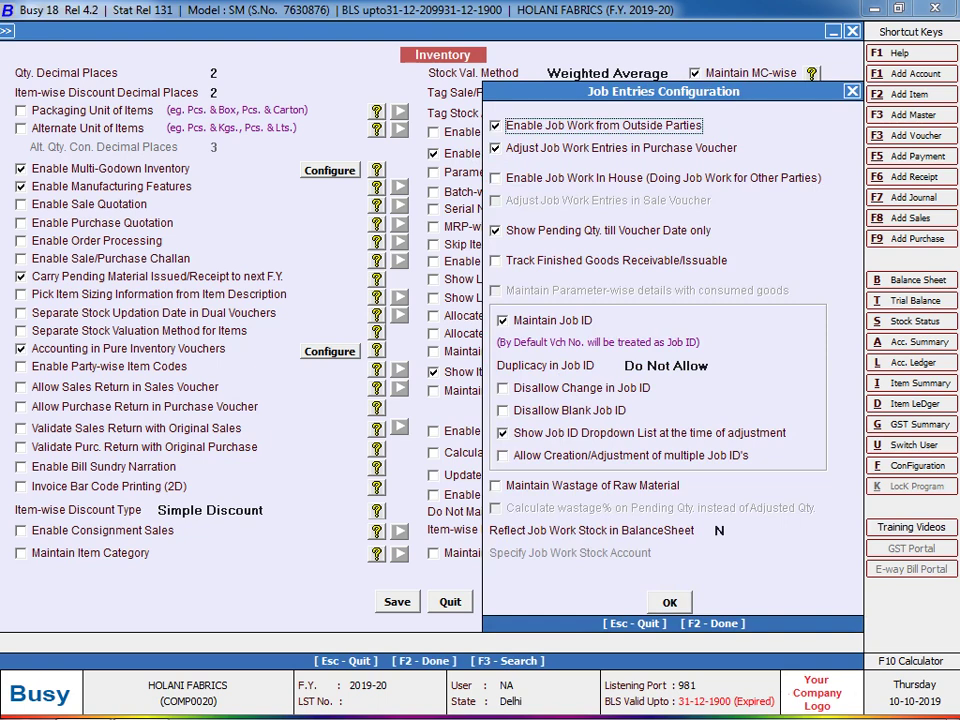
Step: Clear the job work from outside parties, pending quantity till voucher date and Maintain Job ID options
key(space)
key(Down)
key(Down)
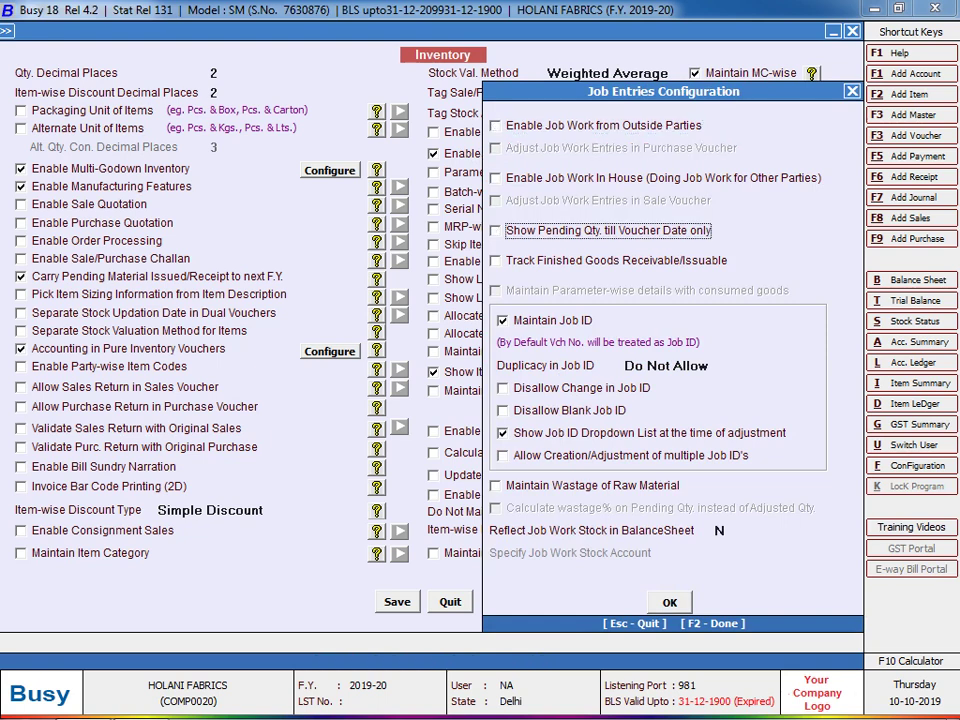
key(space)
key(Down)
key(Down)
key(space)
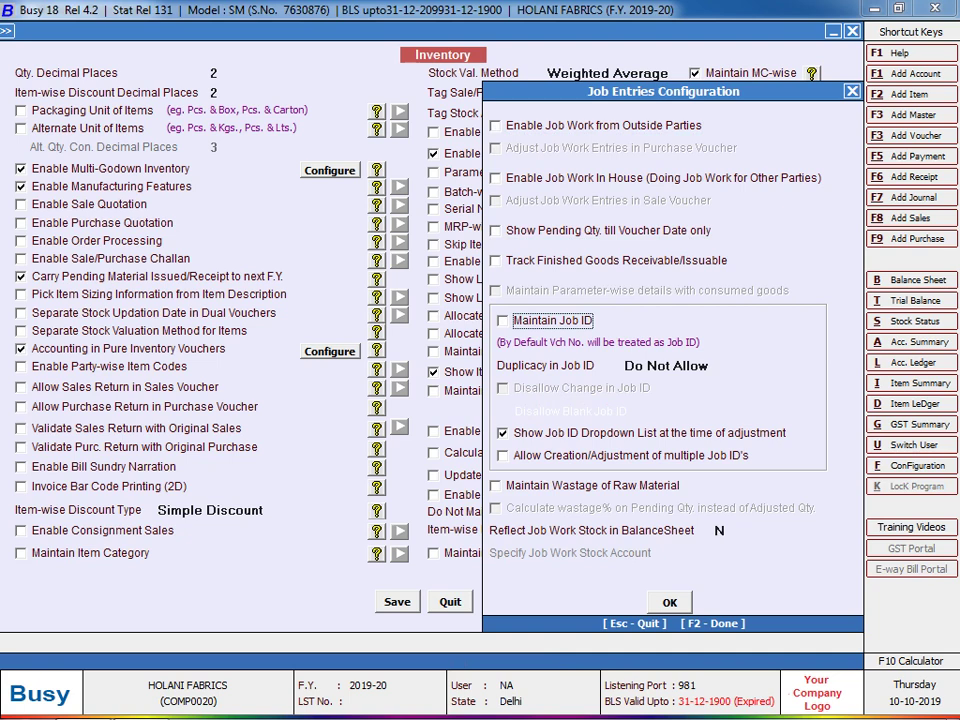
Step: Enable job work from outside parties, adjustment of job work entries in purchase vouchers, and pending quantity till voucher date only
click(495, 125)
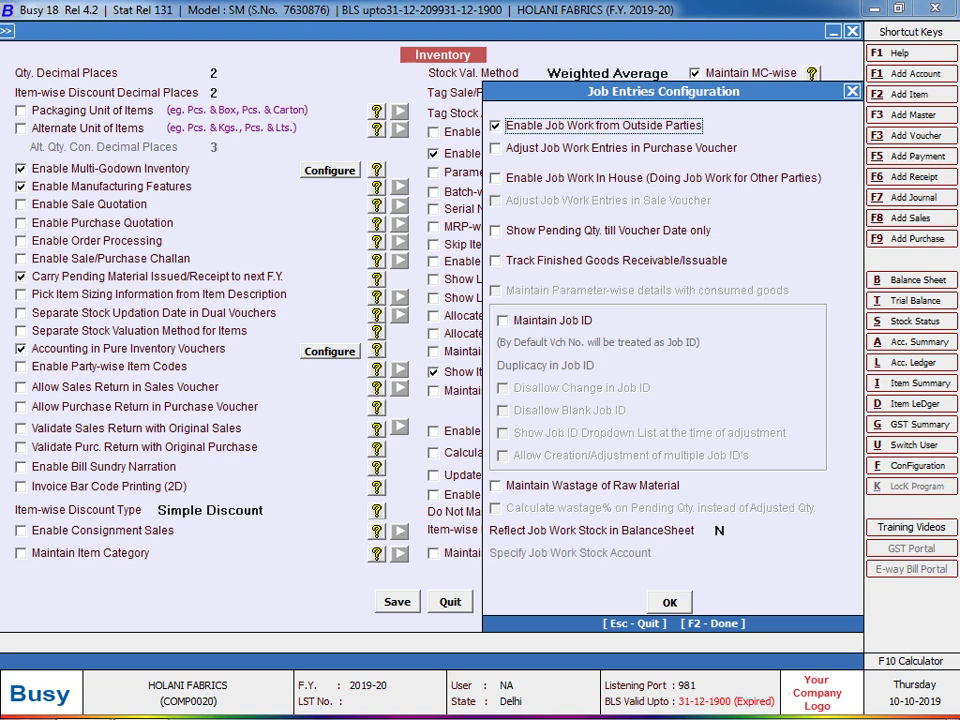
key(Down)
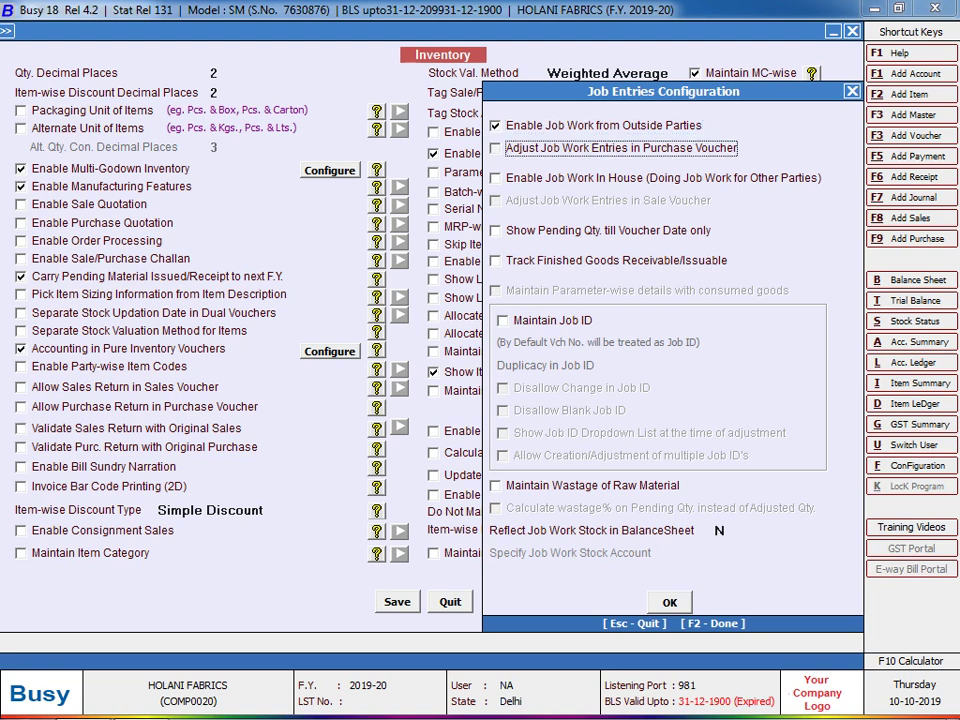
key(space)
click(608, 230)
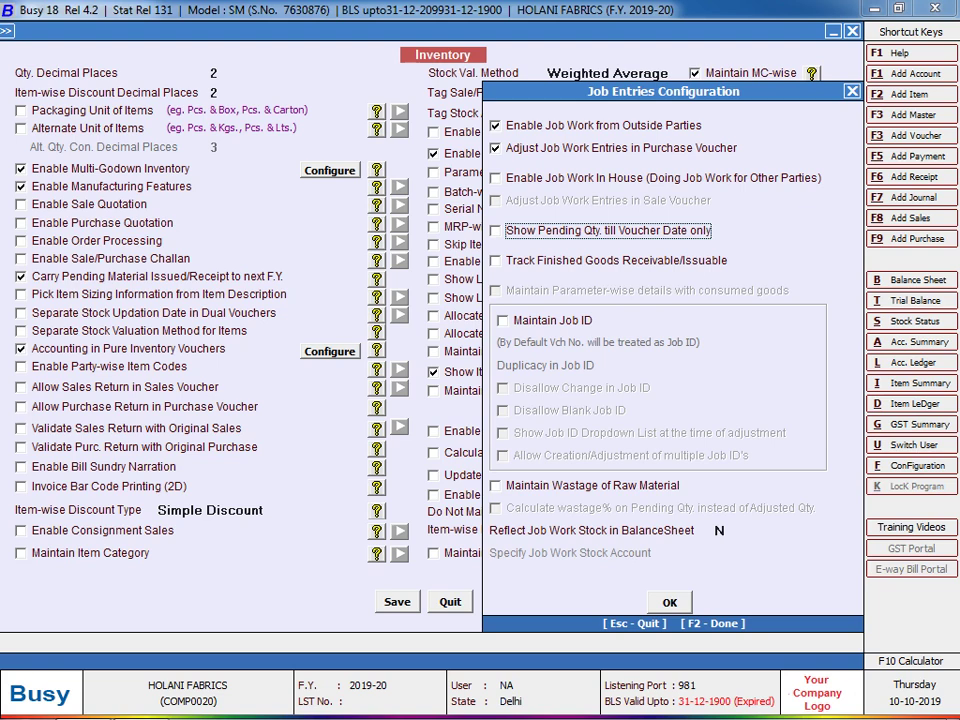
key(space)
Step: Turn on Maintain Job ID, accept the job entries configuration and save the inventory features
key(Down)
key(Down)
key(space)
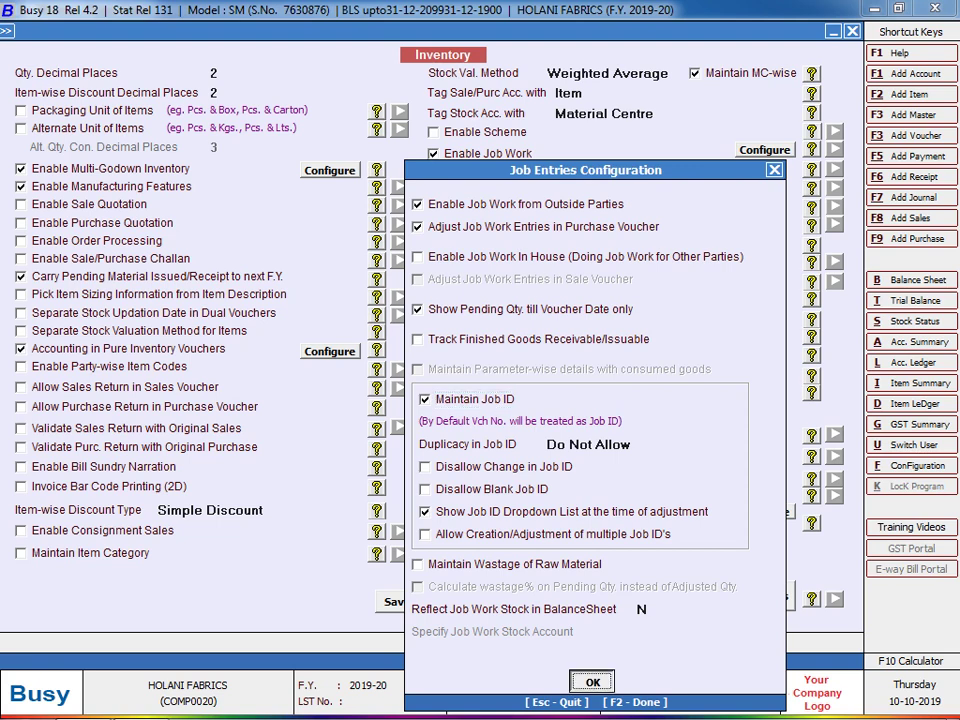
key(F2)
key(F2)
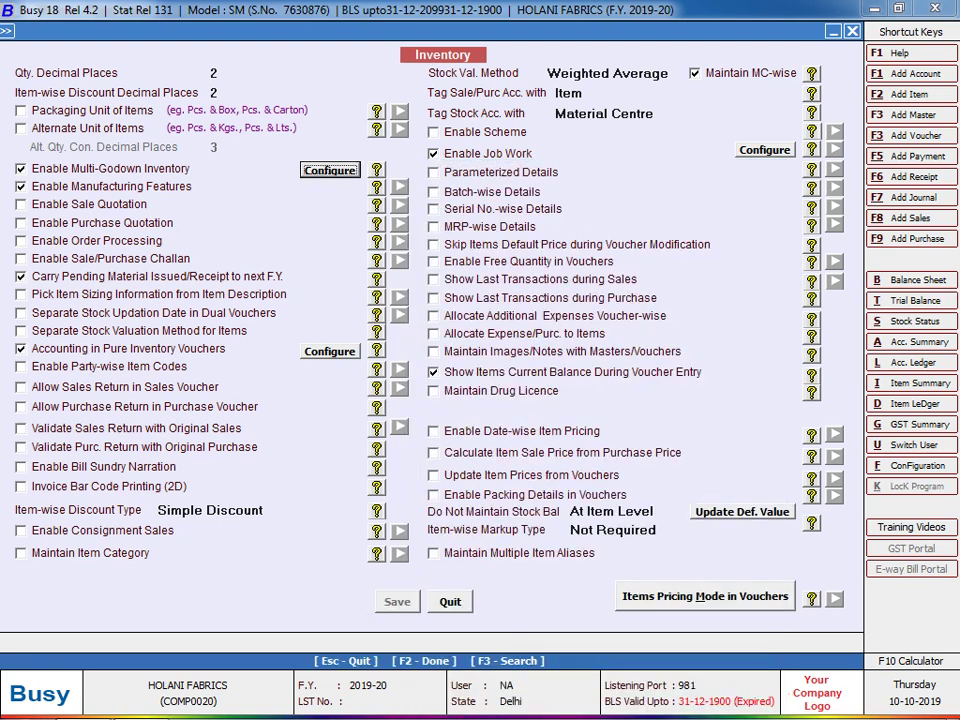
Step: Leave the features configuration and check the Holani Fabric material issued invoice image in Windows Photo Viewer
key(Escape)
key(Up)
key(Right)
key(alt+Tab)
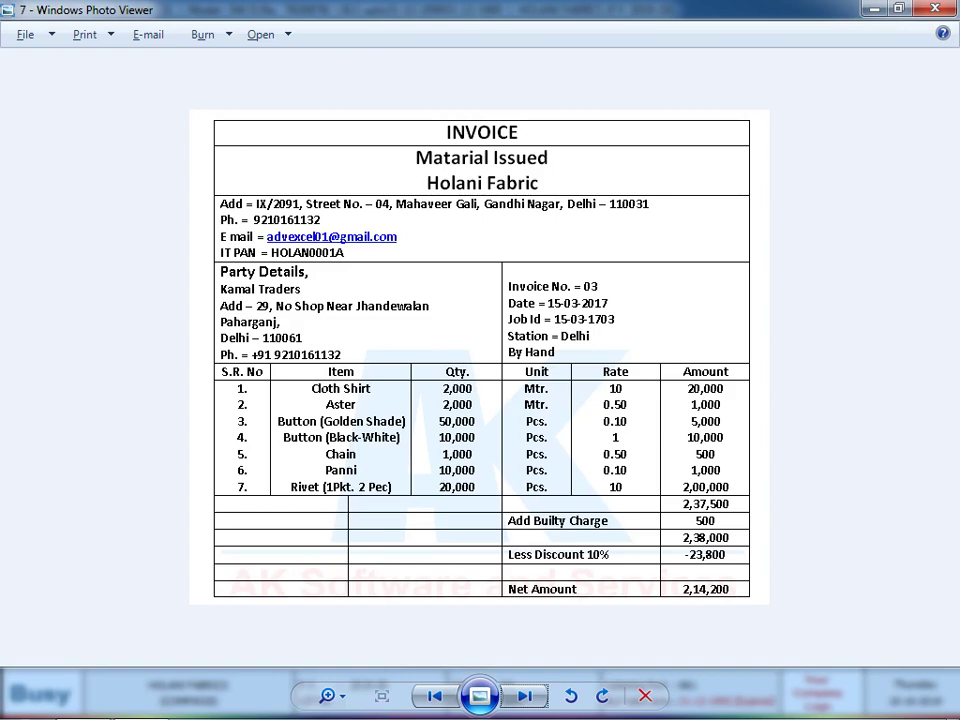
key(alt+Tab)
Step: Start adding a new Mat. Issued to Party voucher in Busy
key(Down)
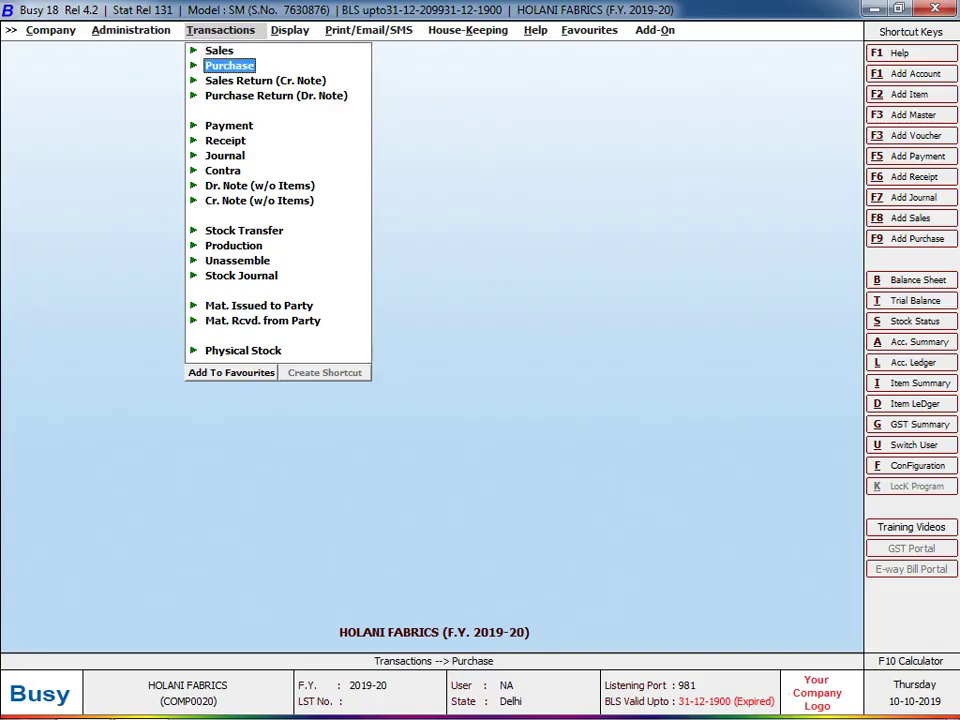
key(Down)
key(Down)
key(Down)
key(Down)
key(Down)
key(Down)
key(Down)
key(Down)
key(Down)
key(Down)
key(Down)
key(Down)
key(Down)
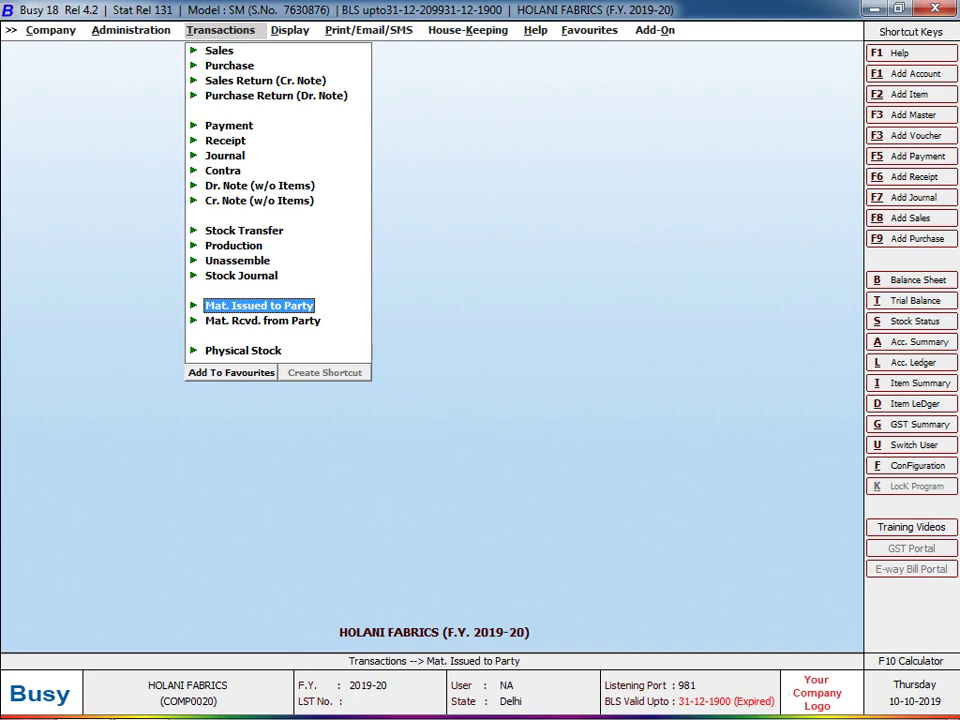
key(Return)
Step: Check the material issued invoice image, and set the voucher date to 15-04-2019 and its type to Issued for Job Work
key(alt+Tab)
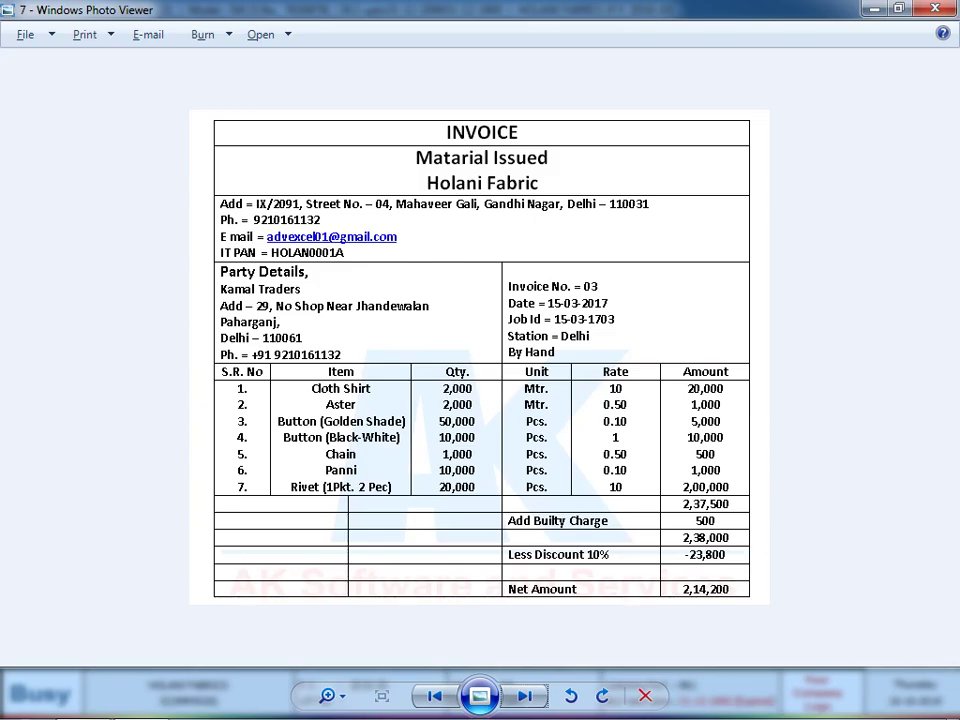
key(alt+Tab)
text(15-4)
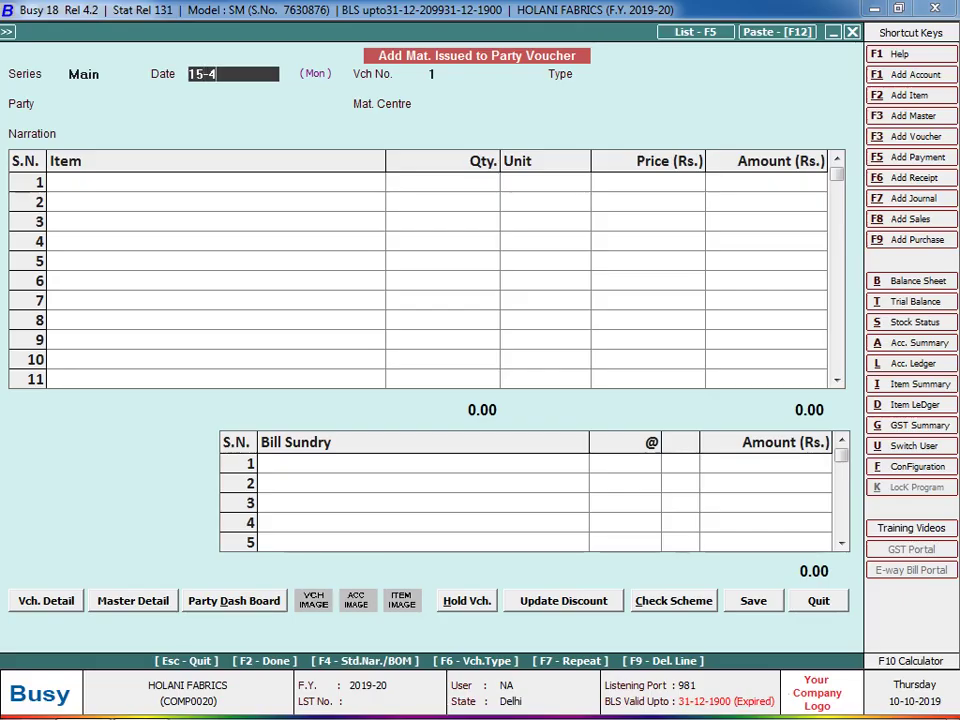
key(Return)
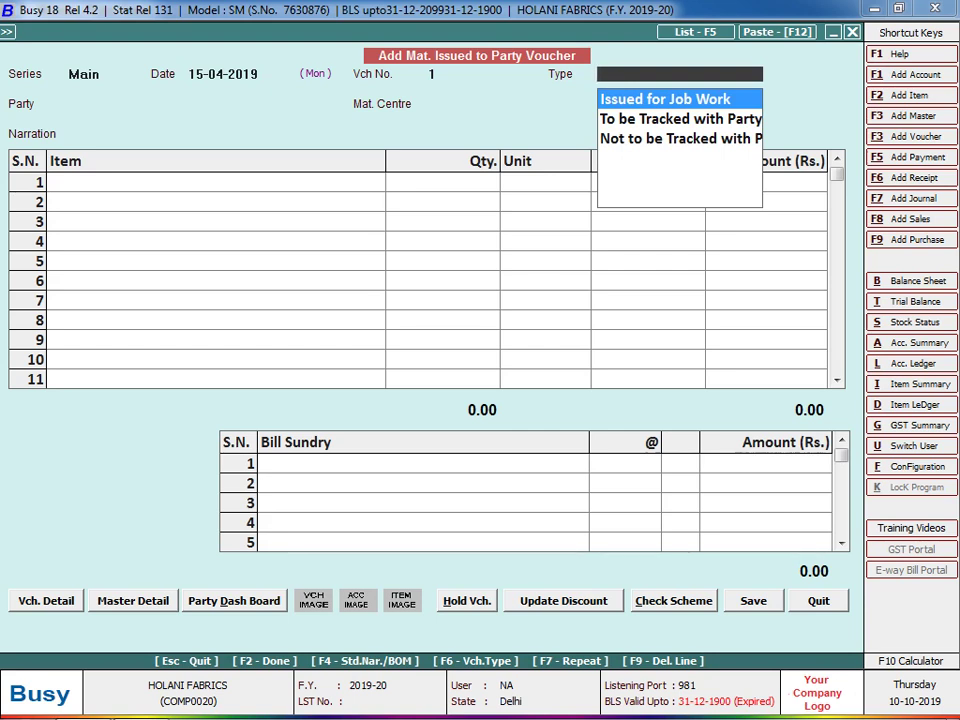
key(Return)
Step: Select KAMAL TRADERS as the party of the material issue voucher
text(k)
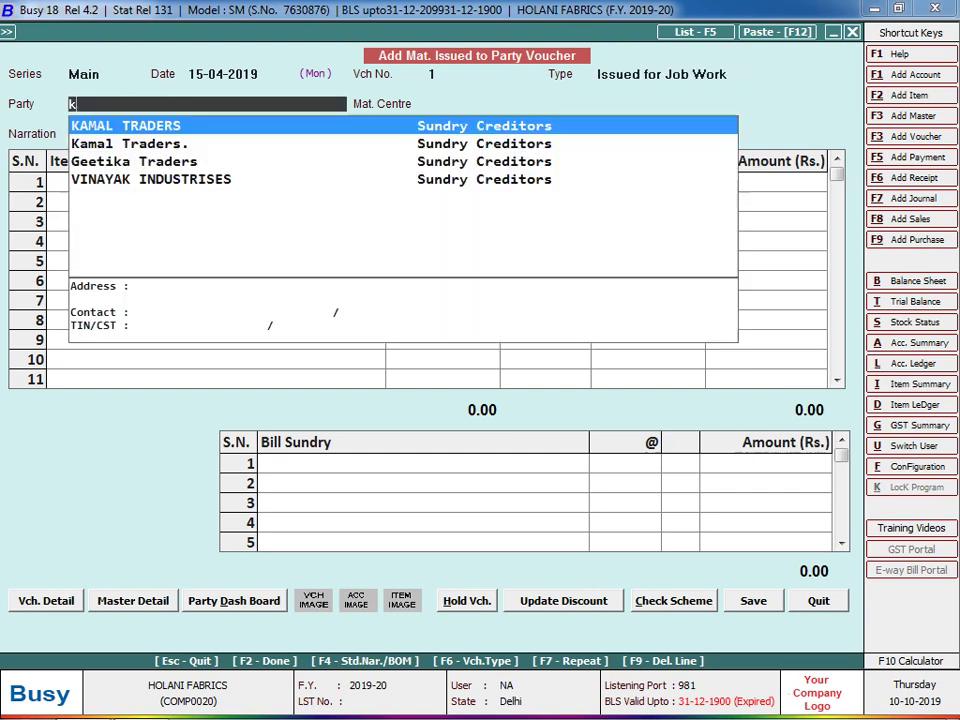
text(am)
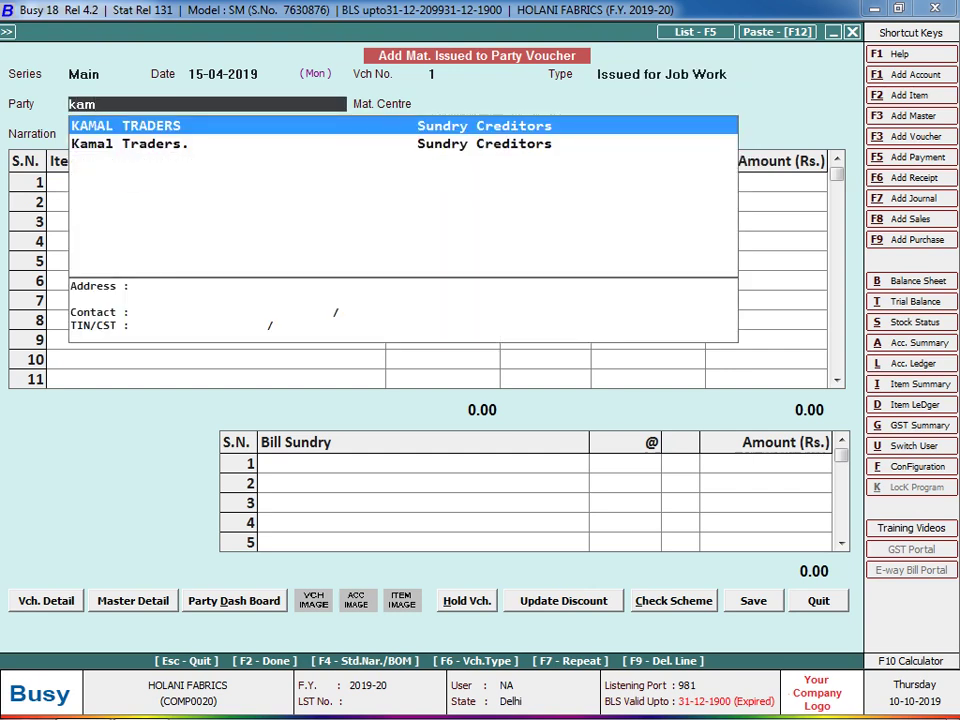
key(Return)
Step: Review the KAMAL TRADERS account master from the voucher and save it without changes
key(shift+Tab)
key(F3)
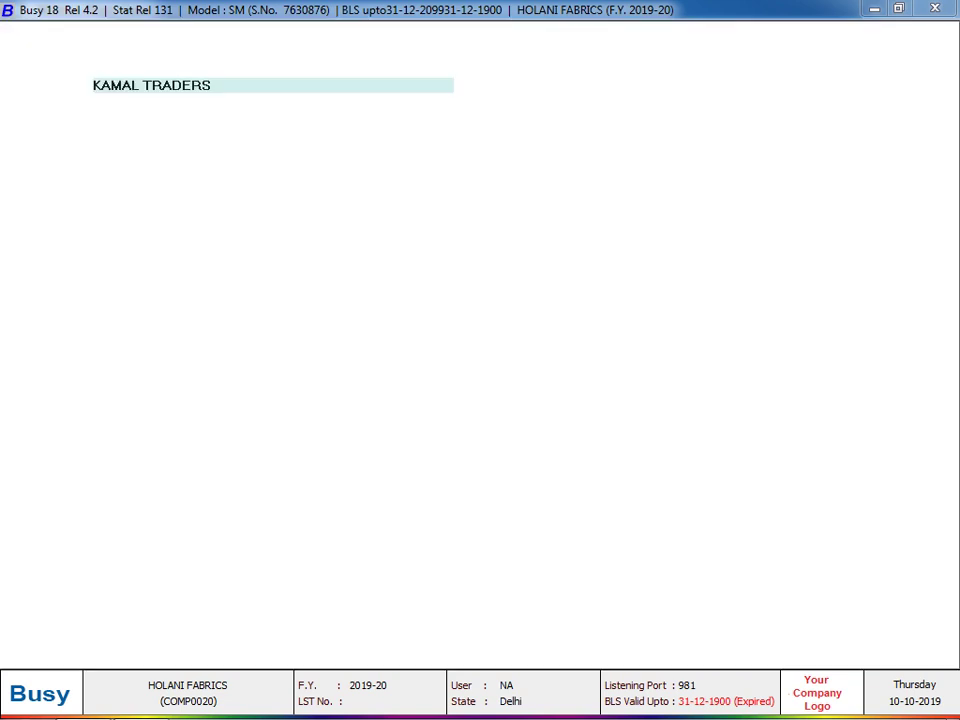
key(Return)
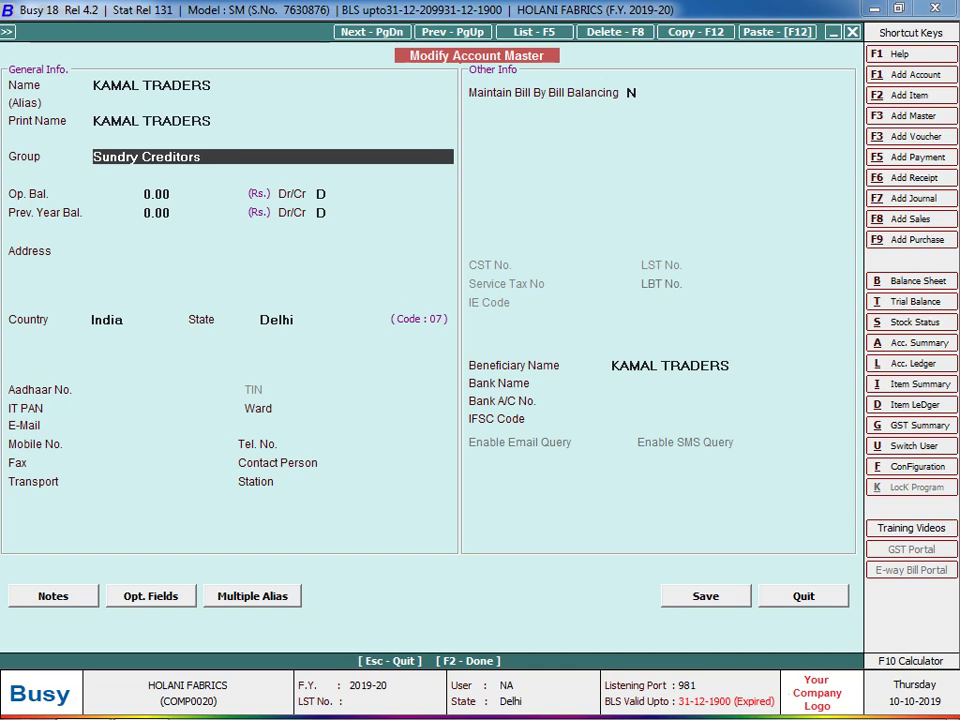
key(F2)
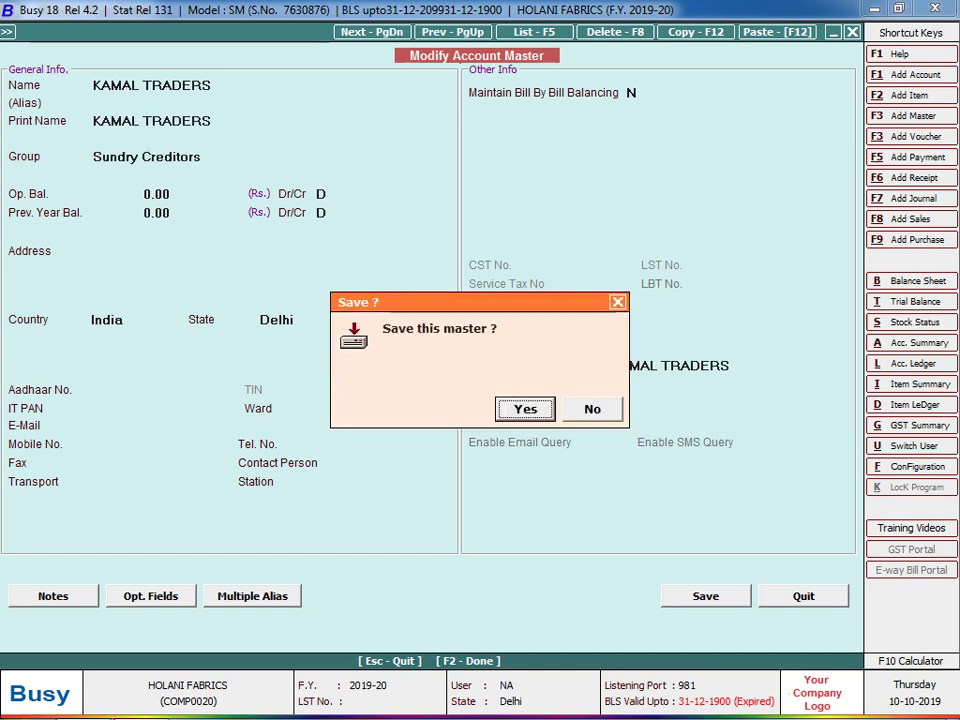
key(Return)
Step: Set the voucher's material centre to Main Store and proceed to the Job Work Details
key(Return)
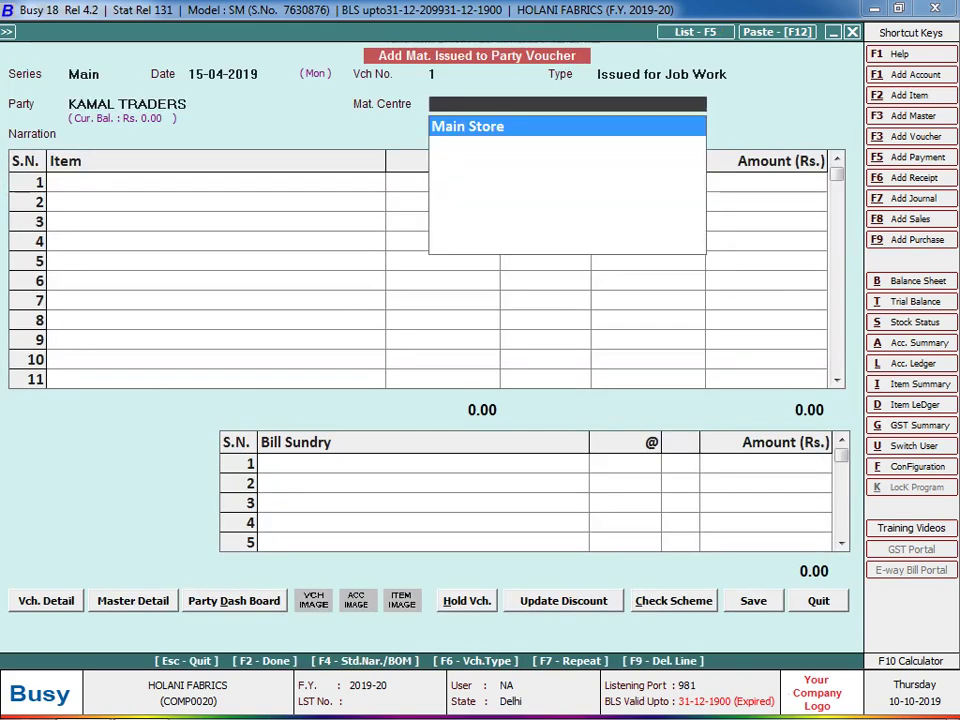
key(Return)
key(Return)
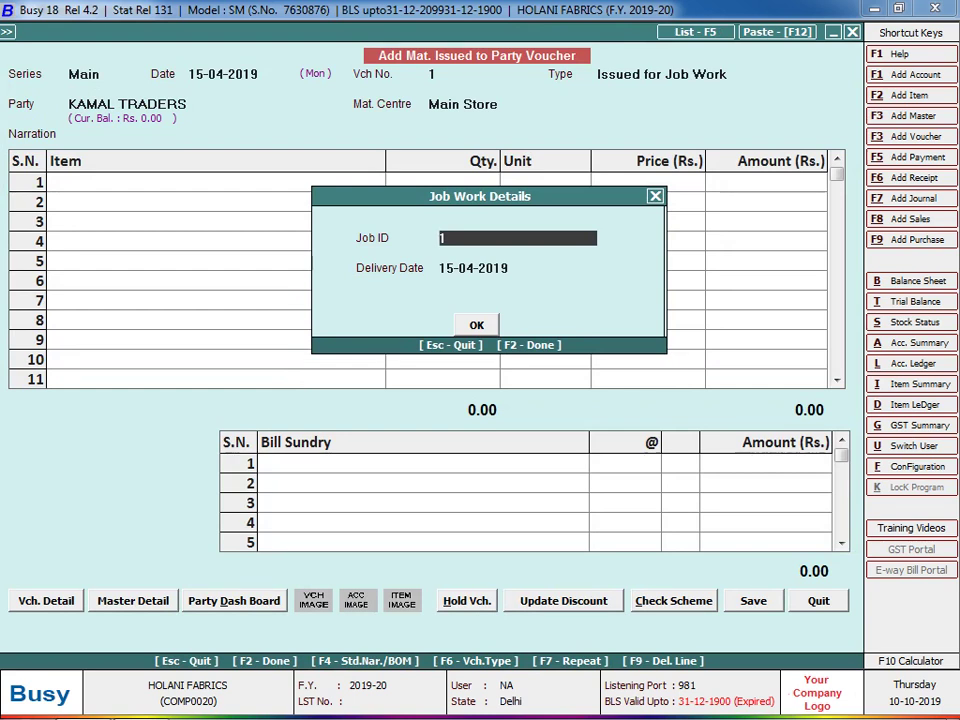
Step: Switch to Microsoft Office Excel 2007 with a new blank workbook
right_click(10, 710)
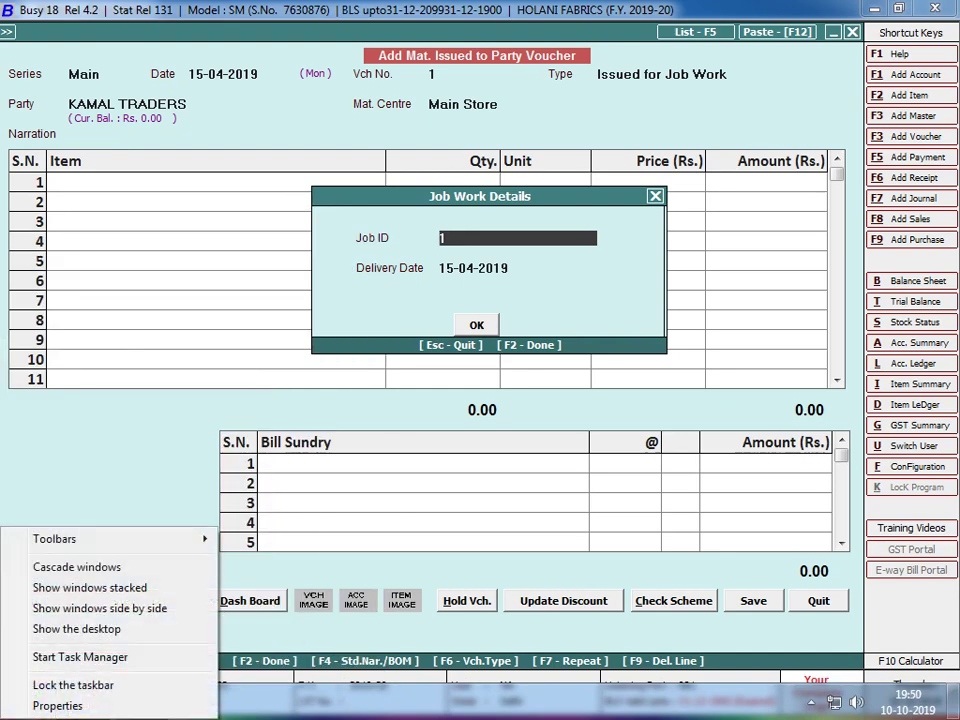
click(25, 700)
click(25, 700)
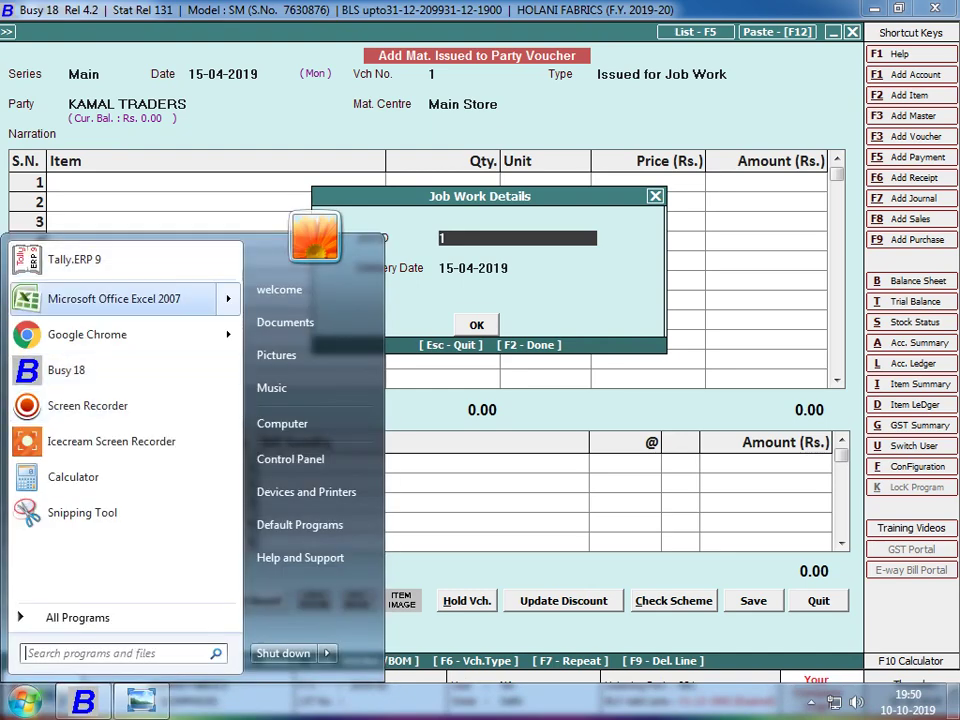
click(114, 298)
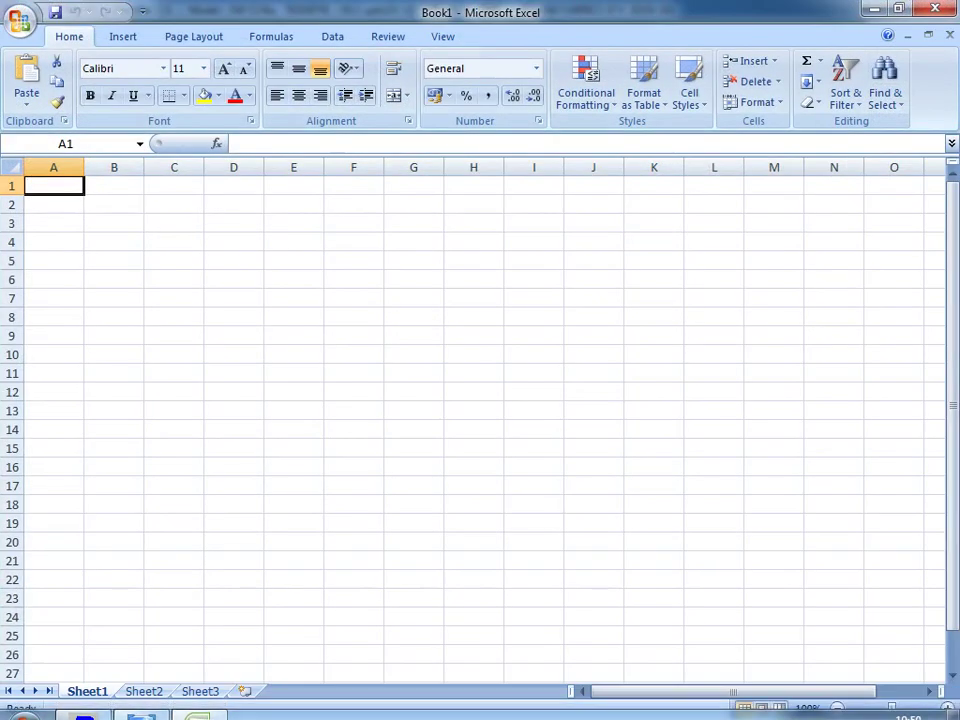
Step: Enter the heading "date" in cell B3 and the date 01-10-2019 in cell B4
click(114, 222)
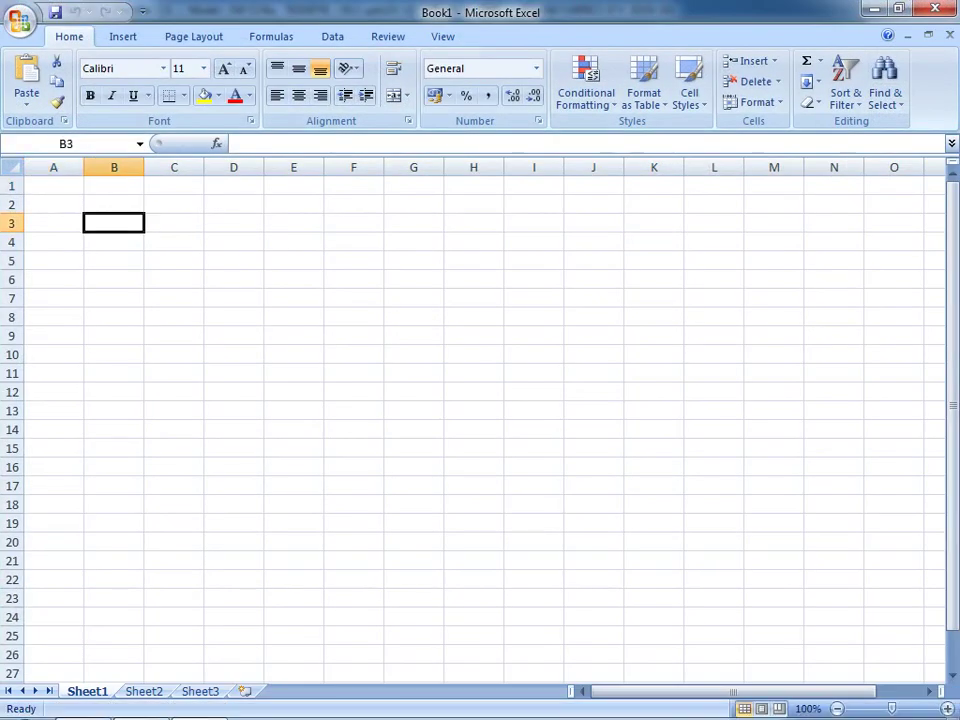
text(date)
key(Return)
text(01)
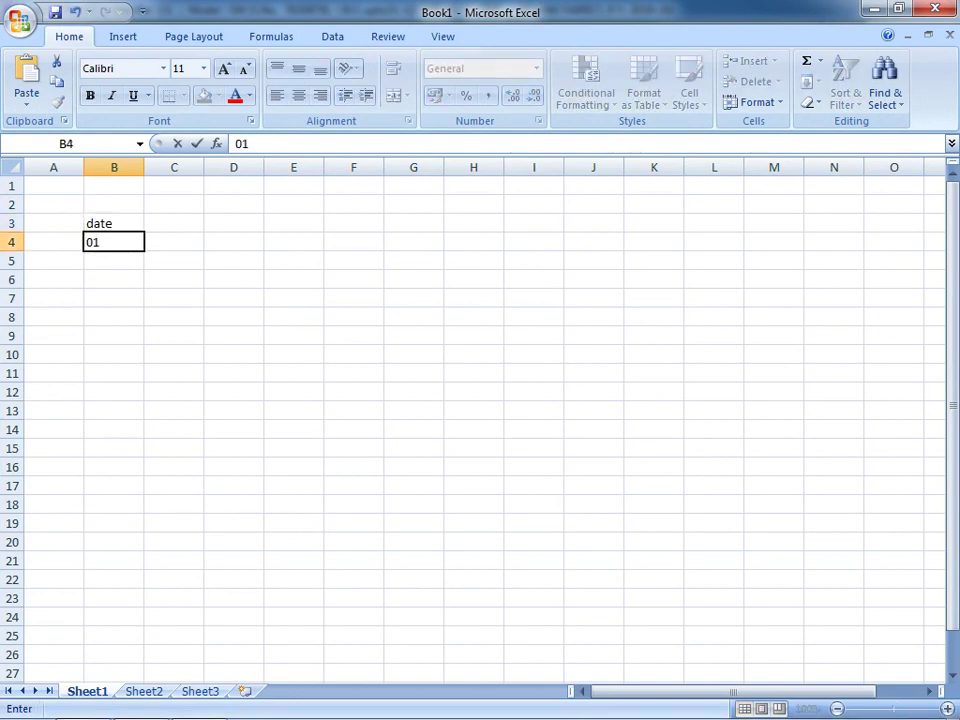
text(-10-2019)
key(Return)
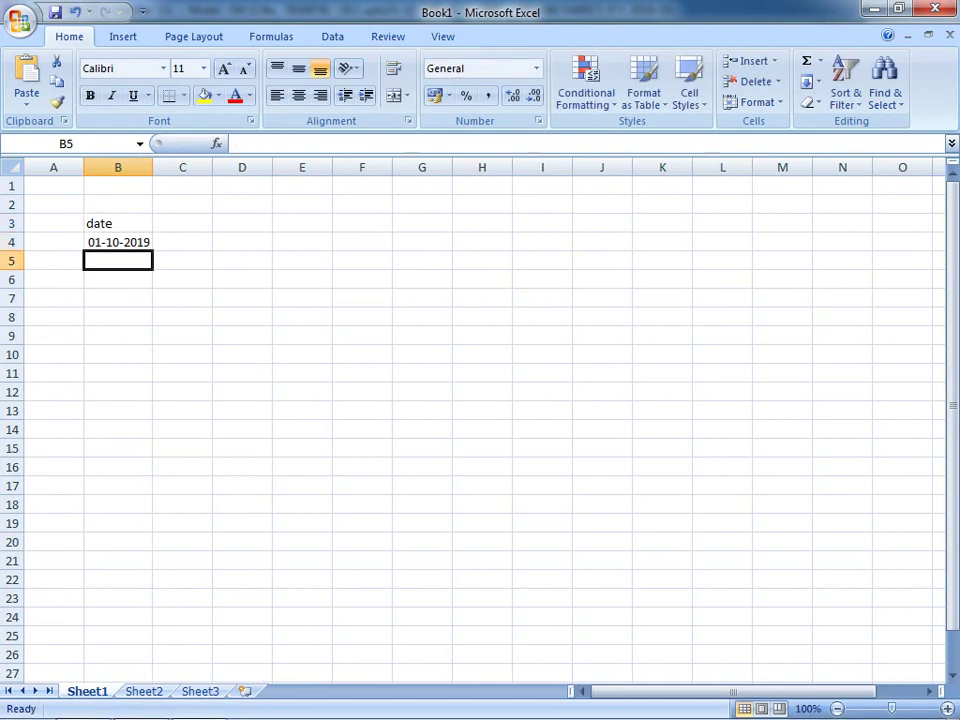
Step: Enter 02-10-2019 in B5, then calculate the following dates with =B5+1 in B6 and fill the formula down to B16
text(02-10-2019)
key(Return)
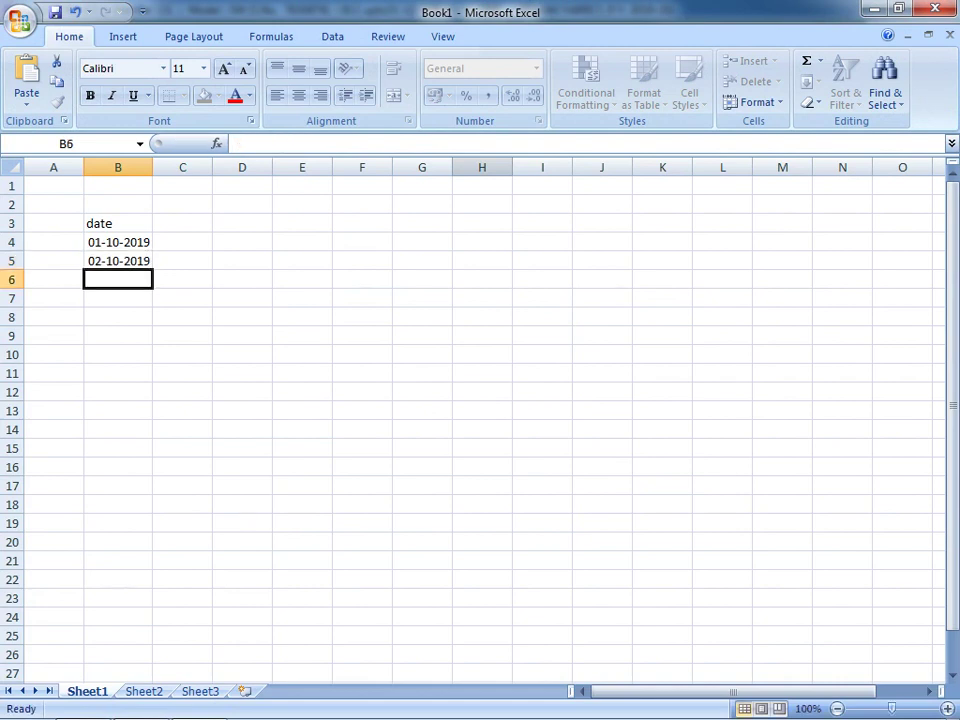
text(3)
key(Escape)
text(=B5+1)
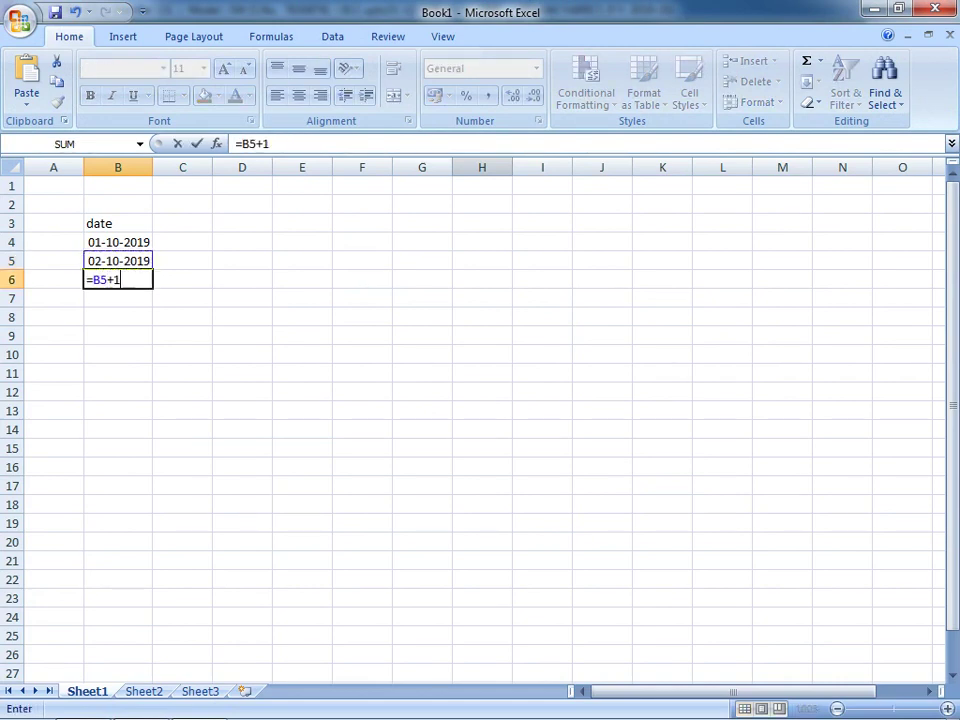
key(Return)
drag(118, 280, 118, 467)
key(ctrl+d)
click(118, 261)
click(118, 242)
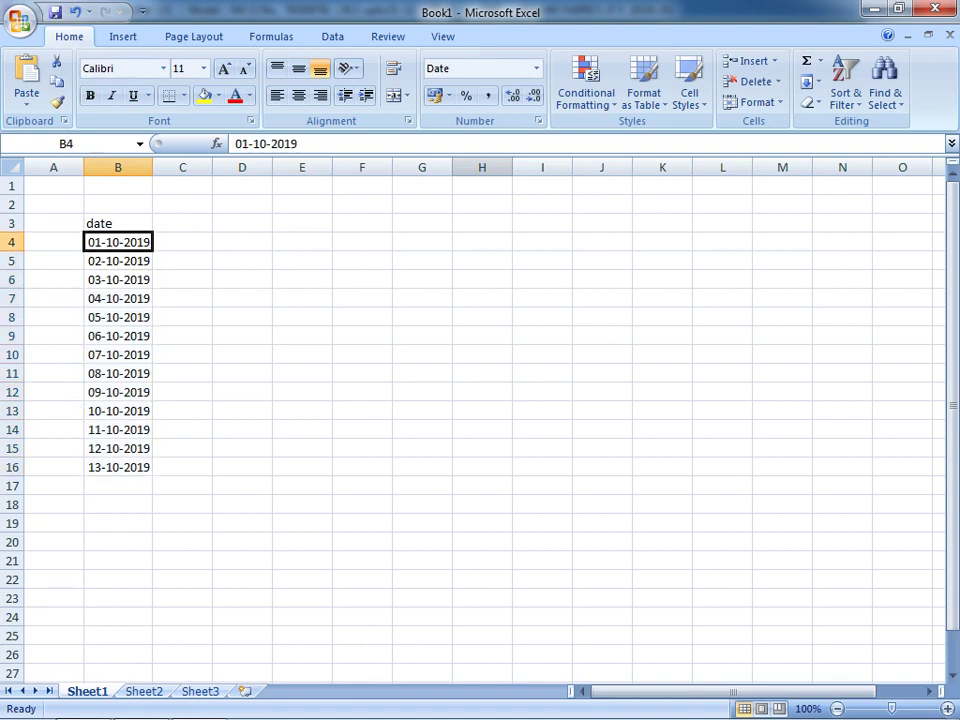
Step: Enter the heading "job id" in C3 and the job IDs id/01/01, id/02/01 and id/03/01 in C4 to C6
click(182, 223)
text(job id)
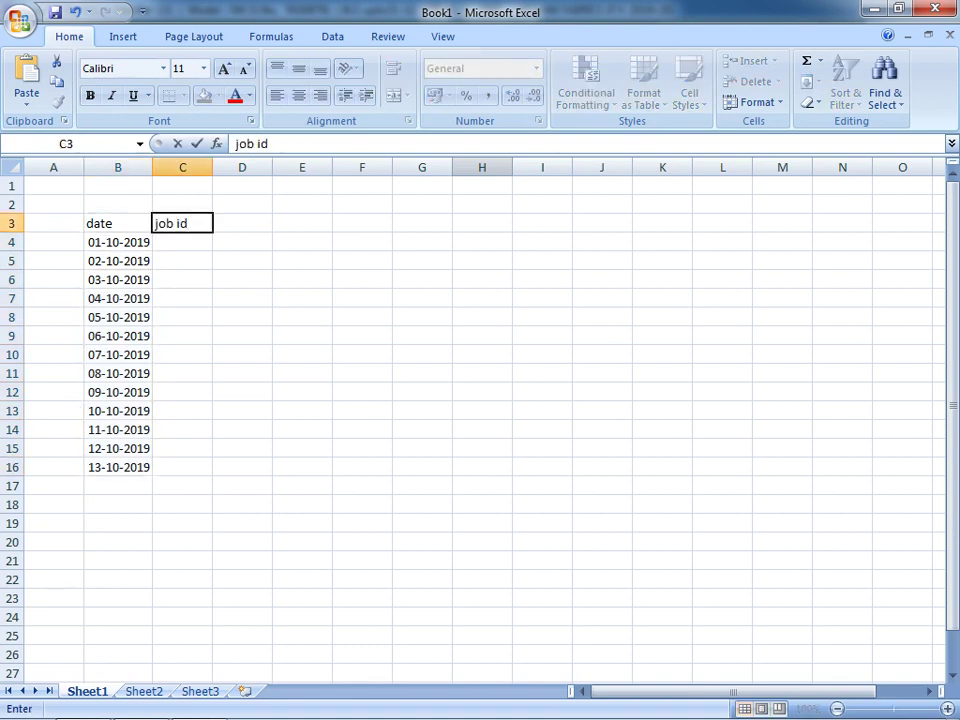
key(Return)
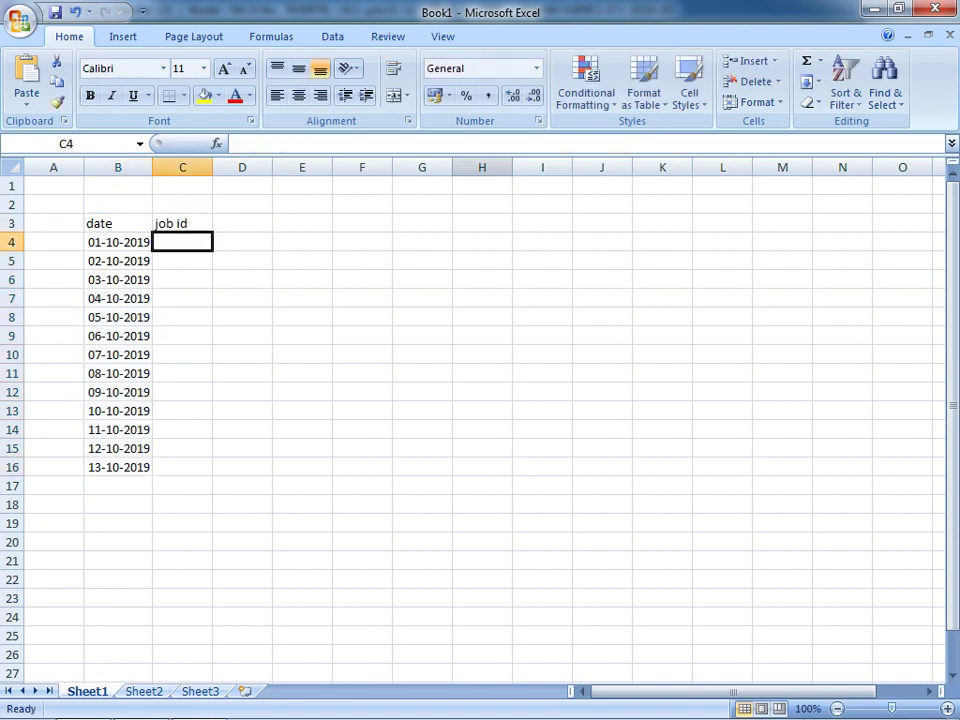
text(id/01)
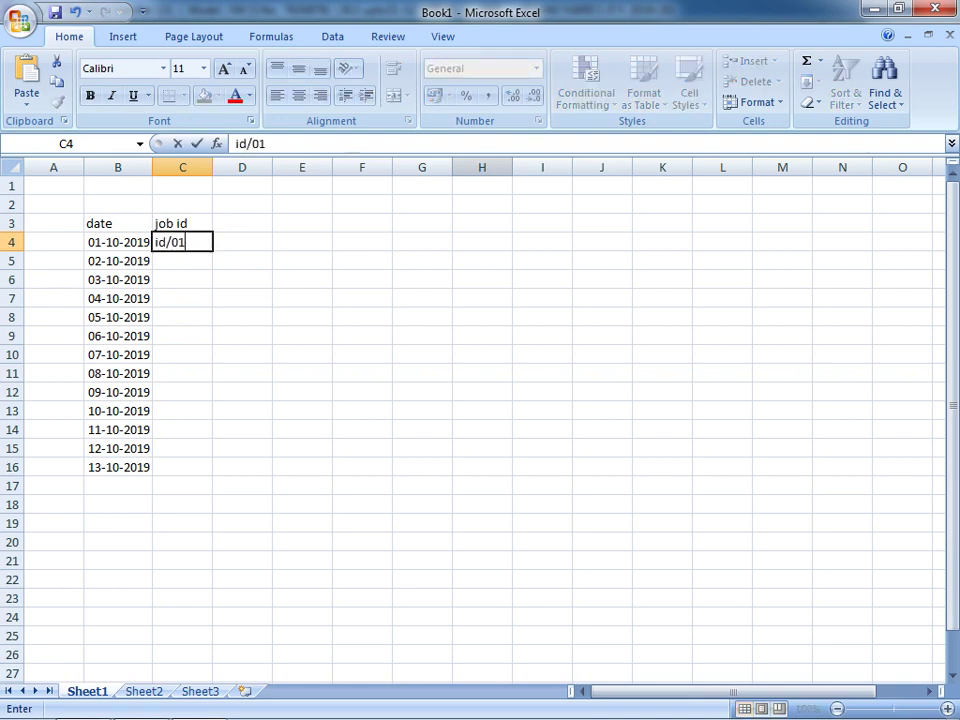
text(/01)
key(Return)
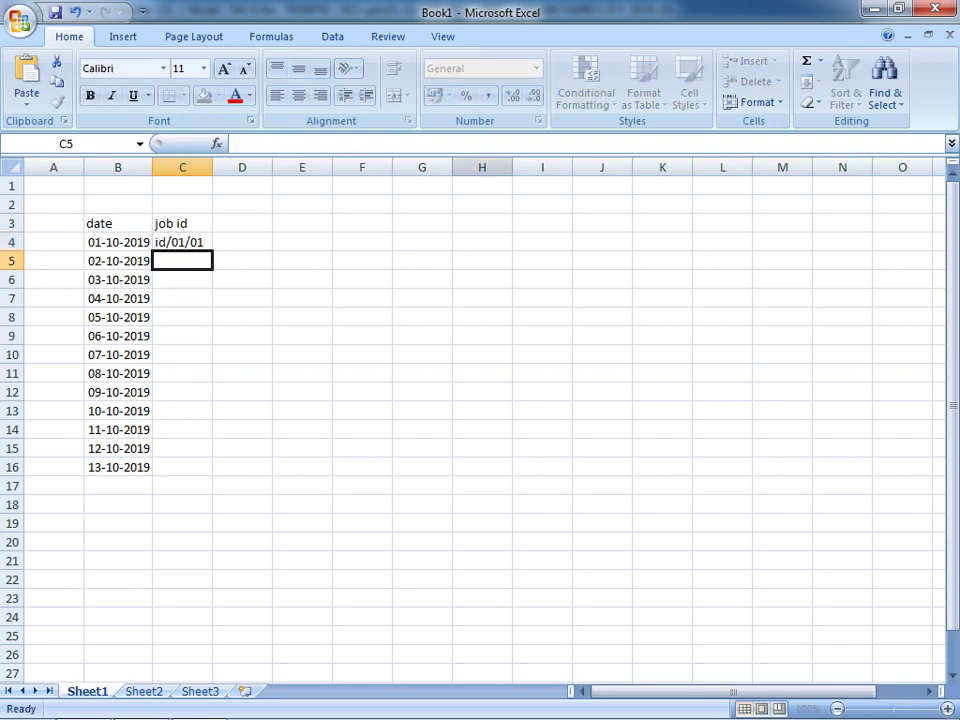
text(id/02)
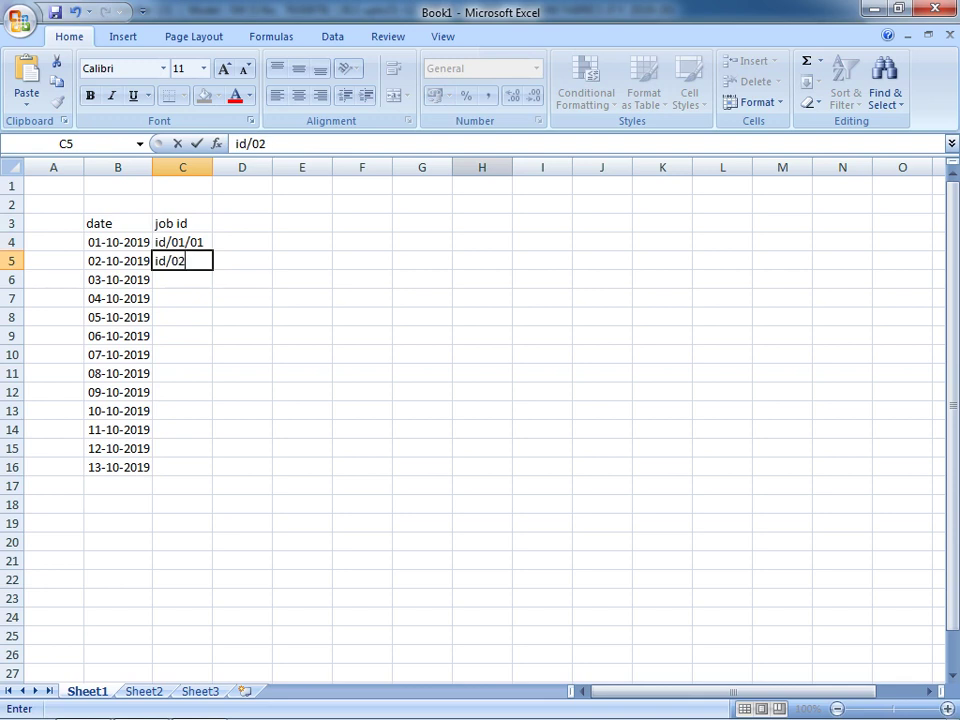
text(/01)
key(Return)
text(id/03/01)
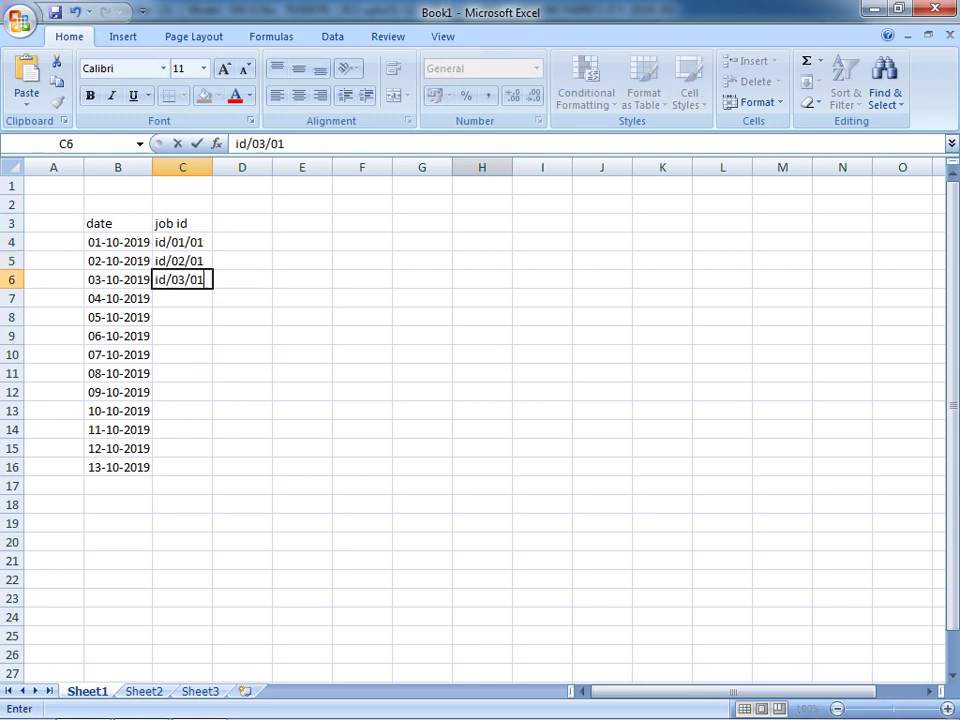
key(Return)
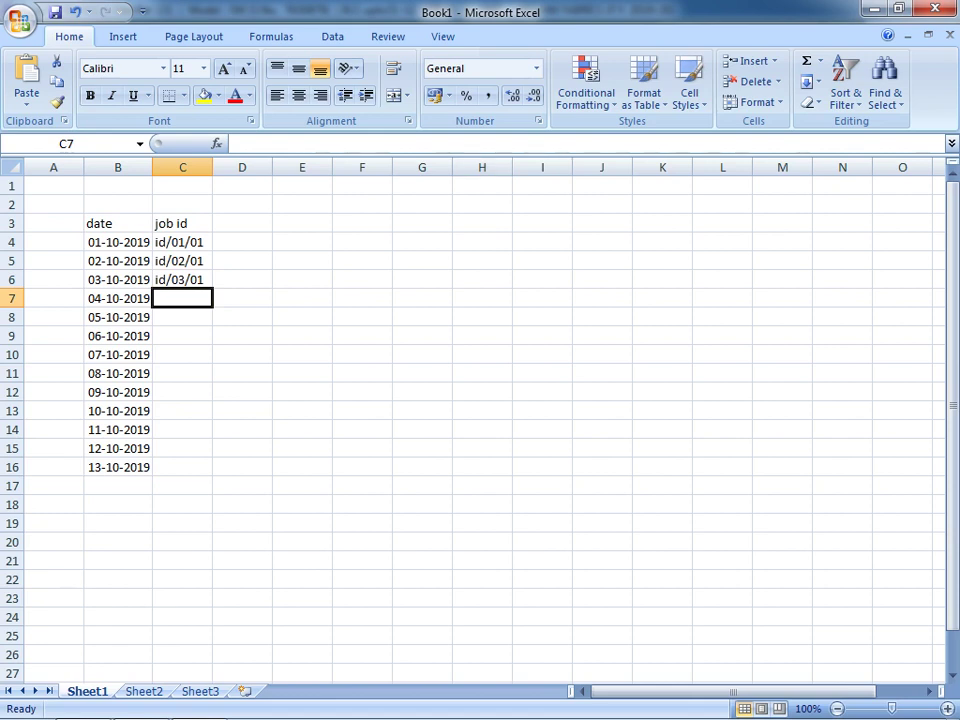
drag(117, 280, 182, 280)
drag(117, 242, 182, 242)
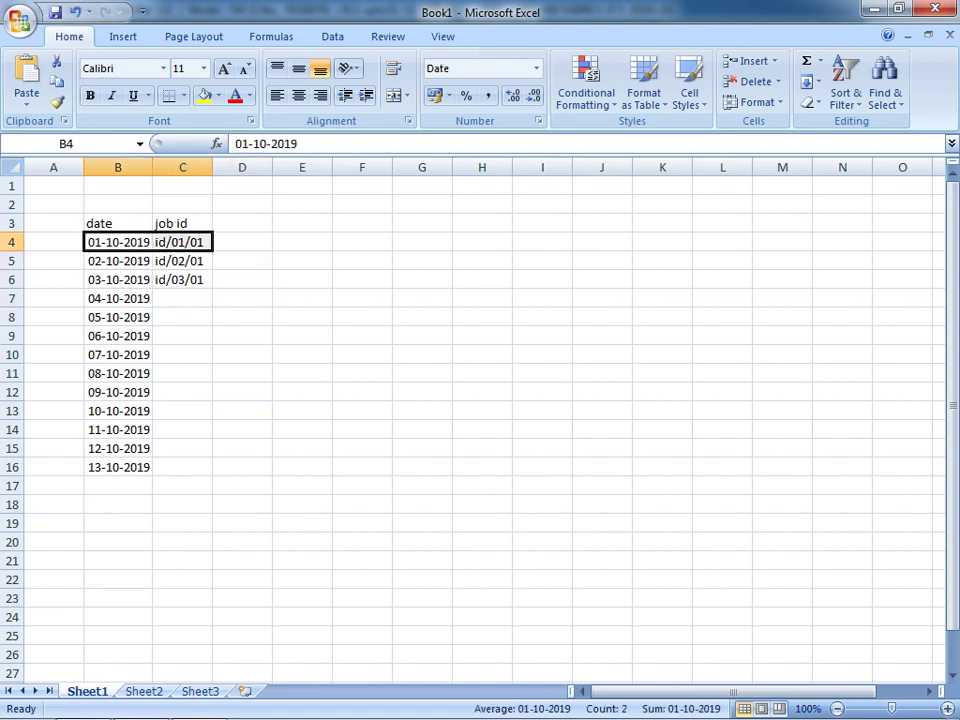
drag(117, 373, 242, 373)
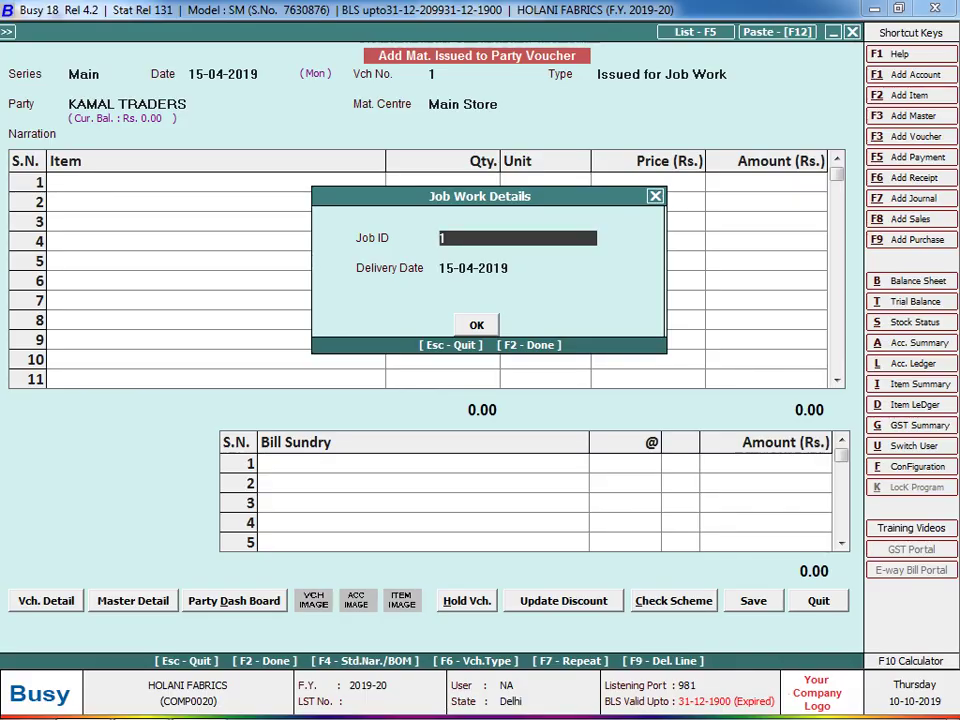
Step: Switch back to Busy and enter KT15042019 as the Job ID in the Job Work Details
text(J)
key(BackSpace)
text(KY/)
key(BackSpace)
key(BackSpace)
text(T/)
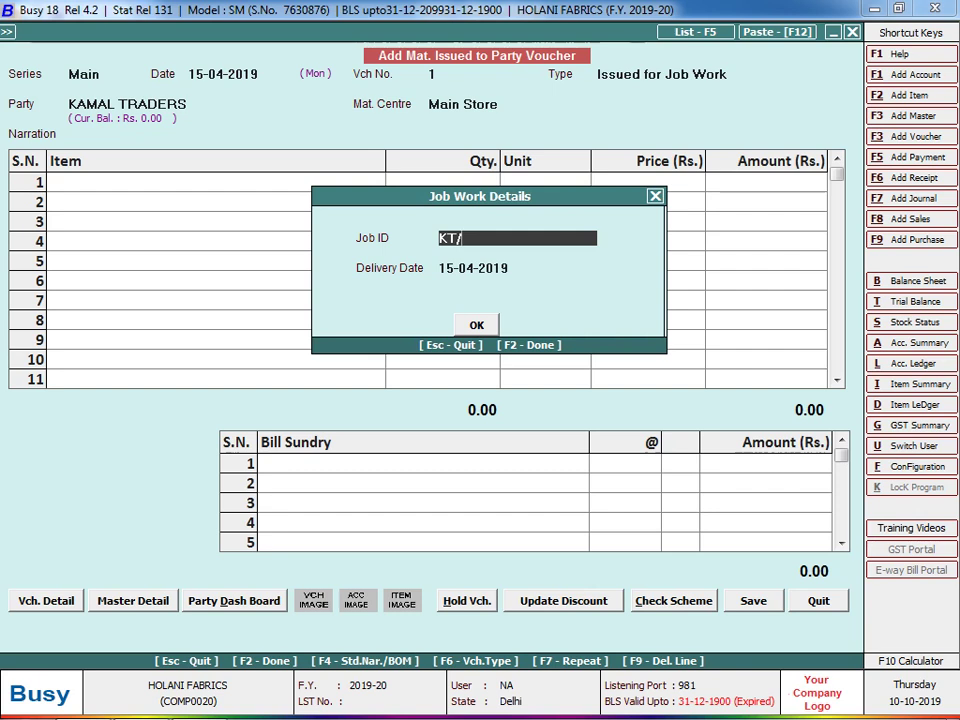
key(BackSpace)
key(BackSpace)
text(T15042)
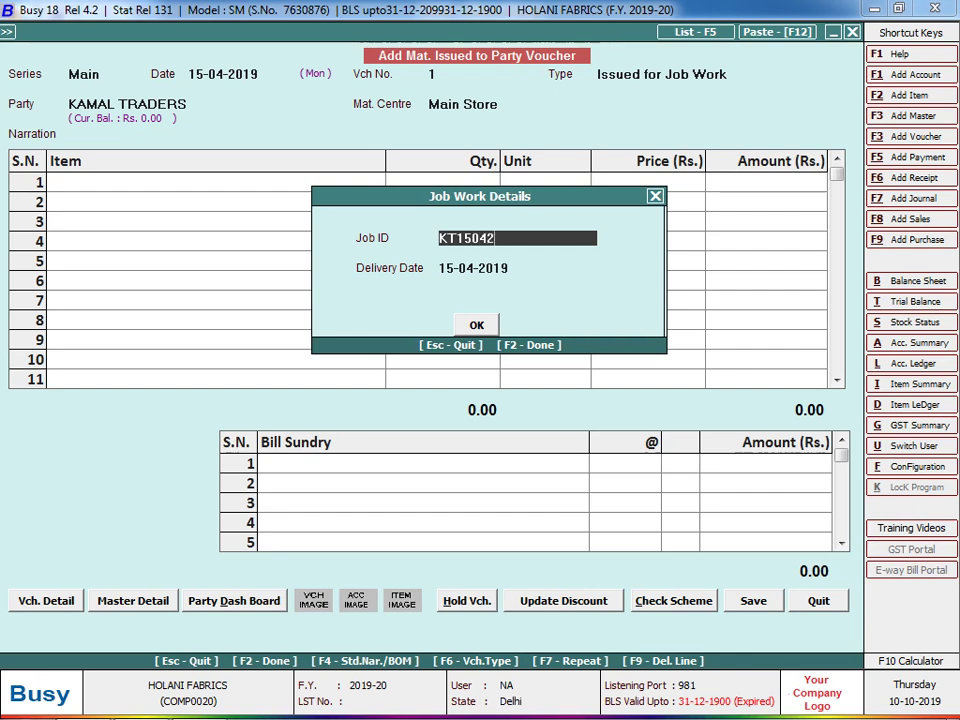
text(019)
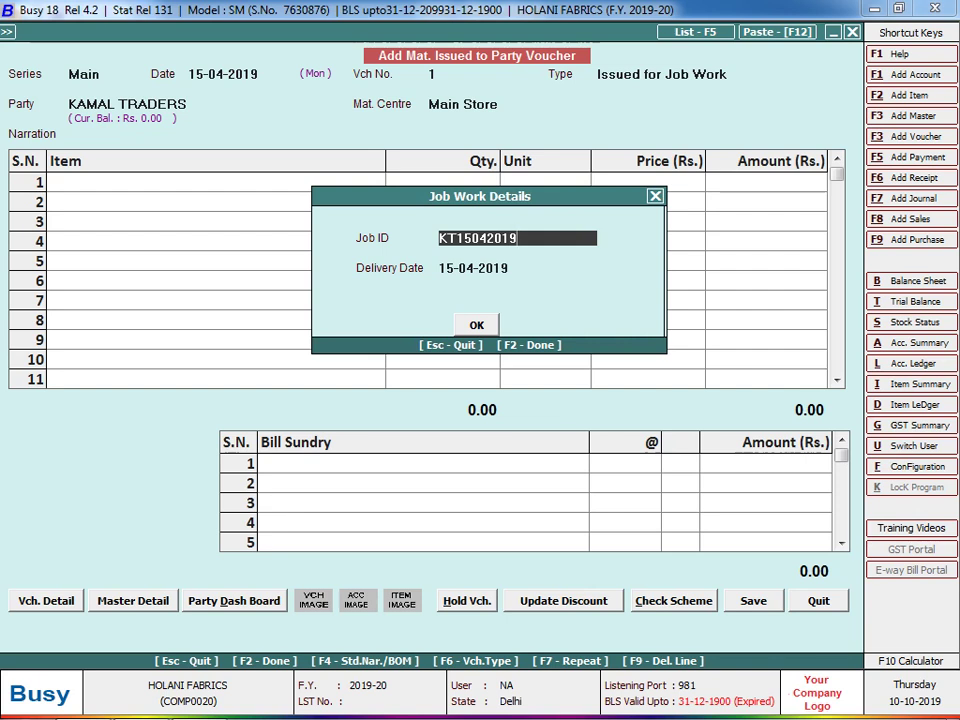
click(480, 268)
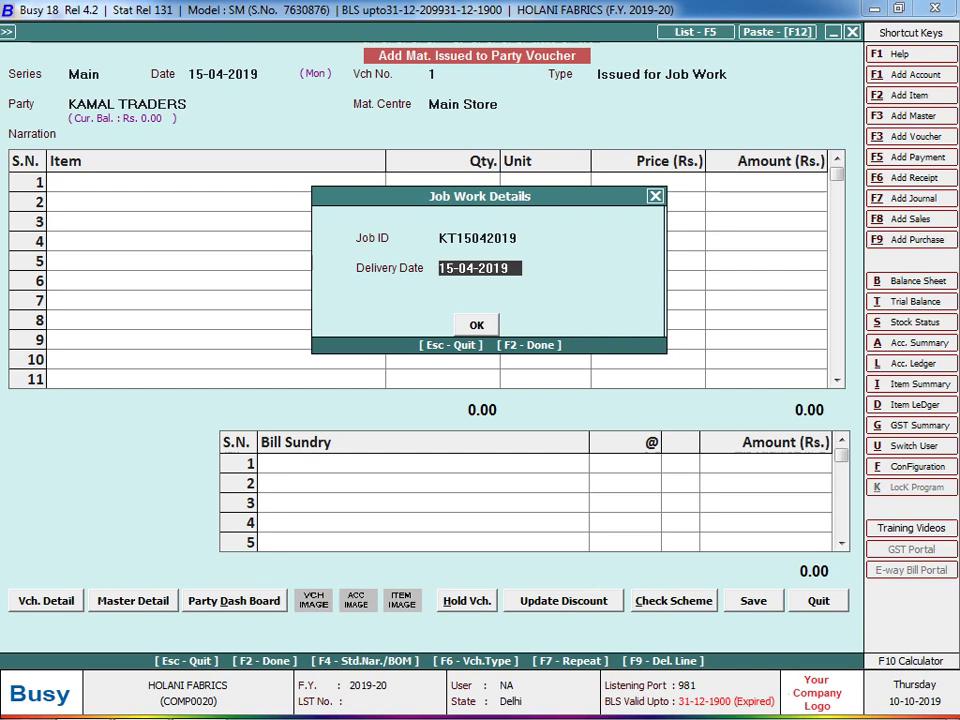
Step: Change the Job ID in the Job Work Details to KT/1
click(478, 238)
key(BackSpace)
key(BackSpace)
key(BackSpace)
key(BackSpace)
key(BackSpace)
key(BackSpace)
key(BackSpace)
key(BackSpace)
text(/1)
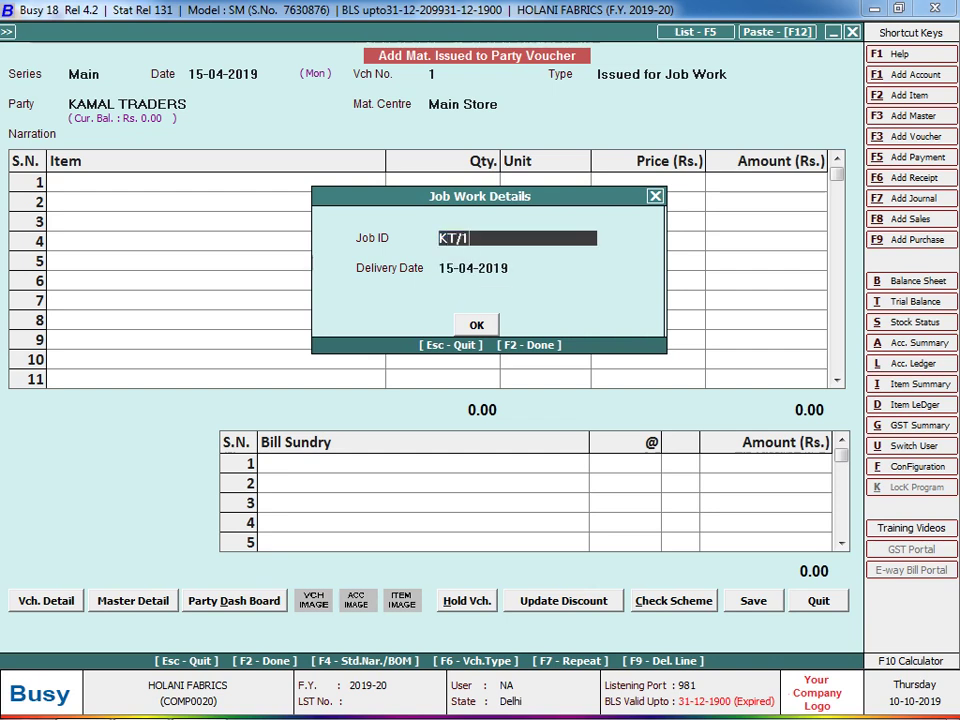
click(480, 268)
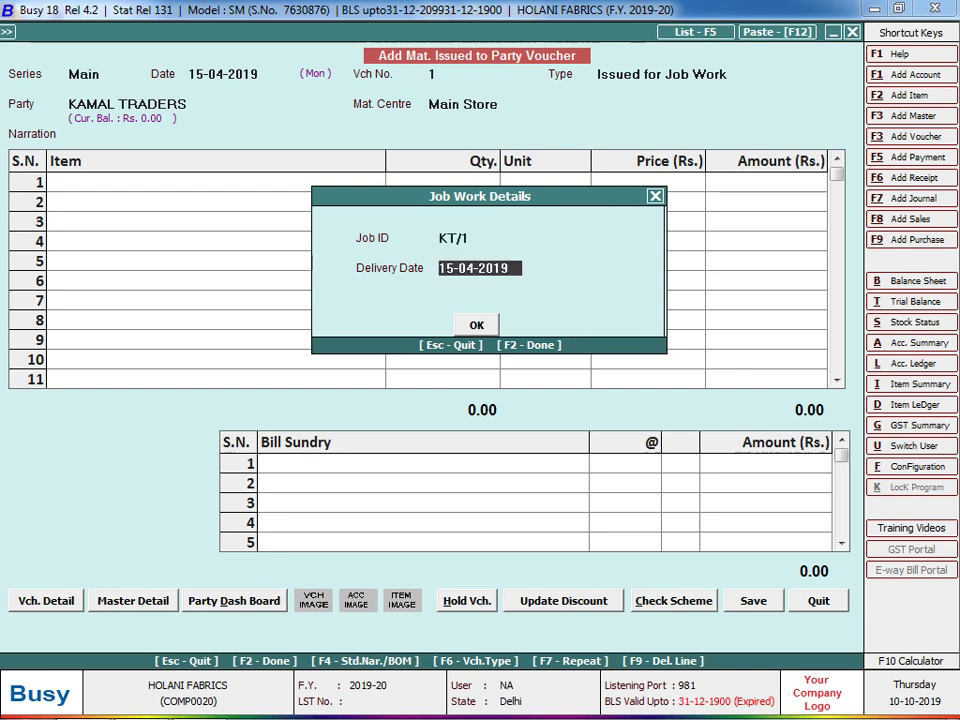
Step: Set the Job ID in the Job Work Details to KT/15042019/01
click(478, 238)
key(BackSpace)
key(BackSpace)
text(/)
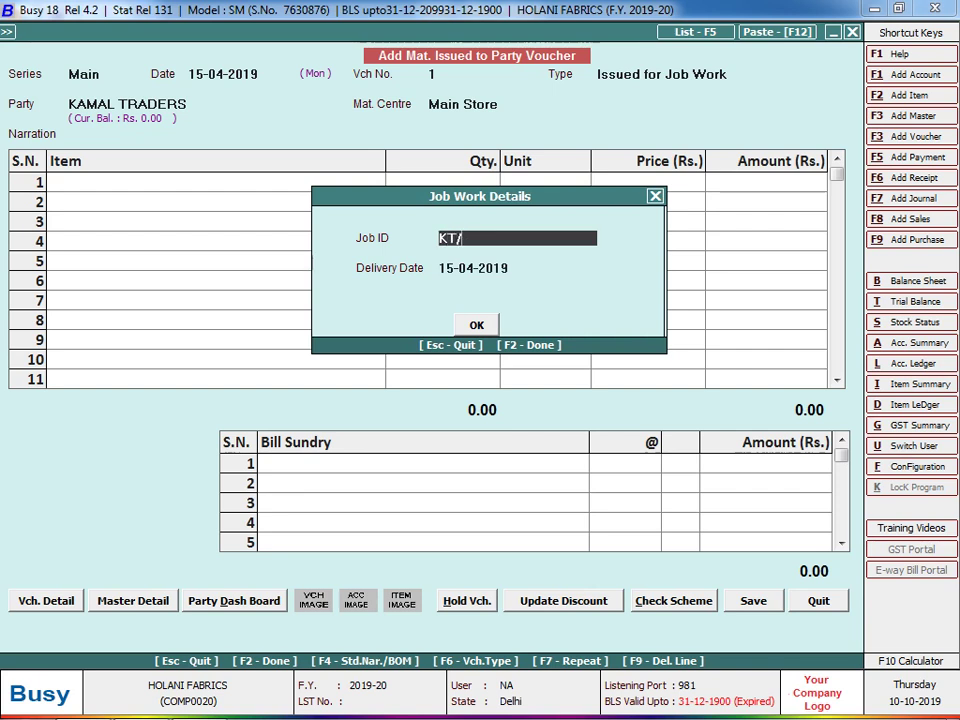
text(15042019)
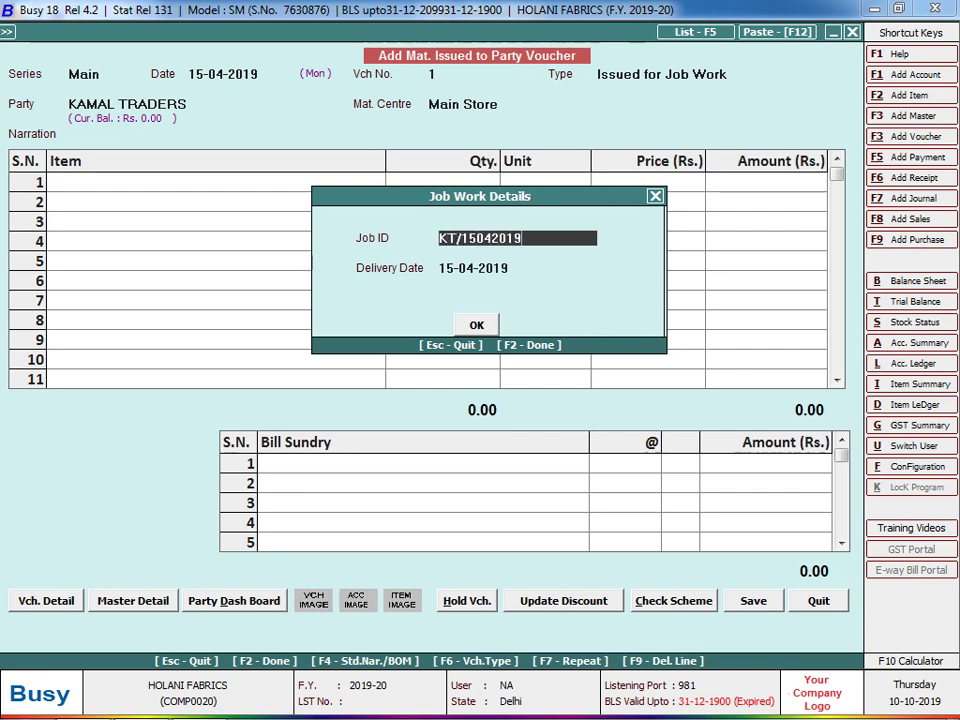
key(Return)
click(517, 238)
text(/01)
key(Return)
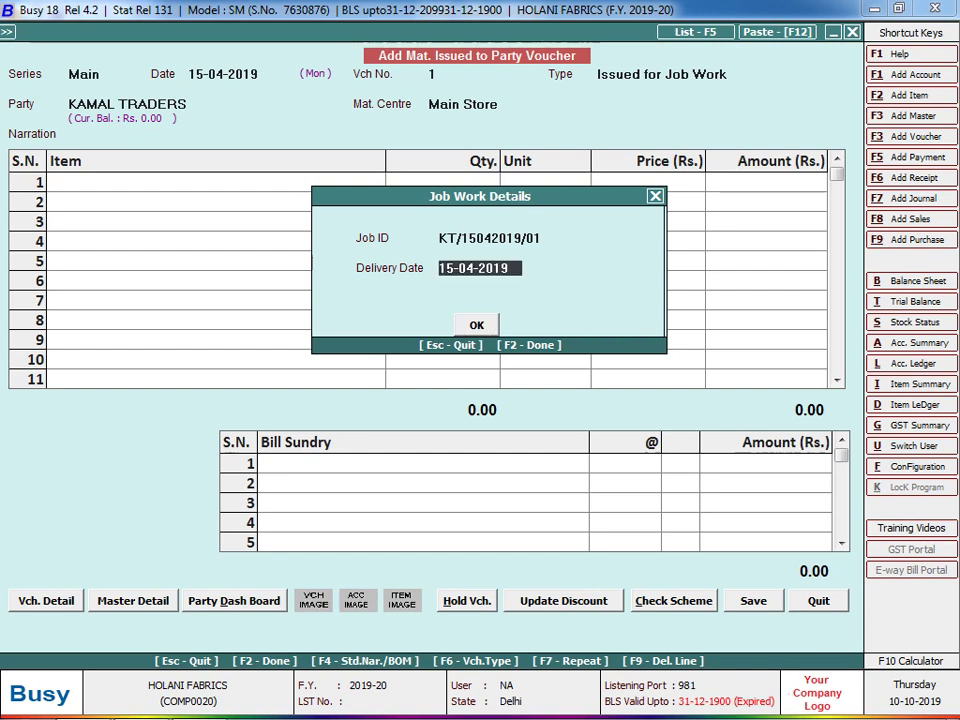
Step: Set the job's delivery date to 25-04-2019 and accept the Job Work Details
text(25-4)
key(Return)
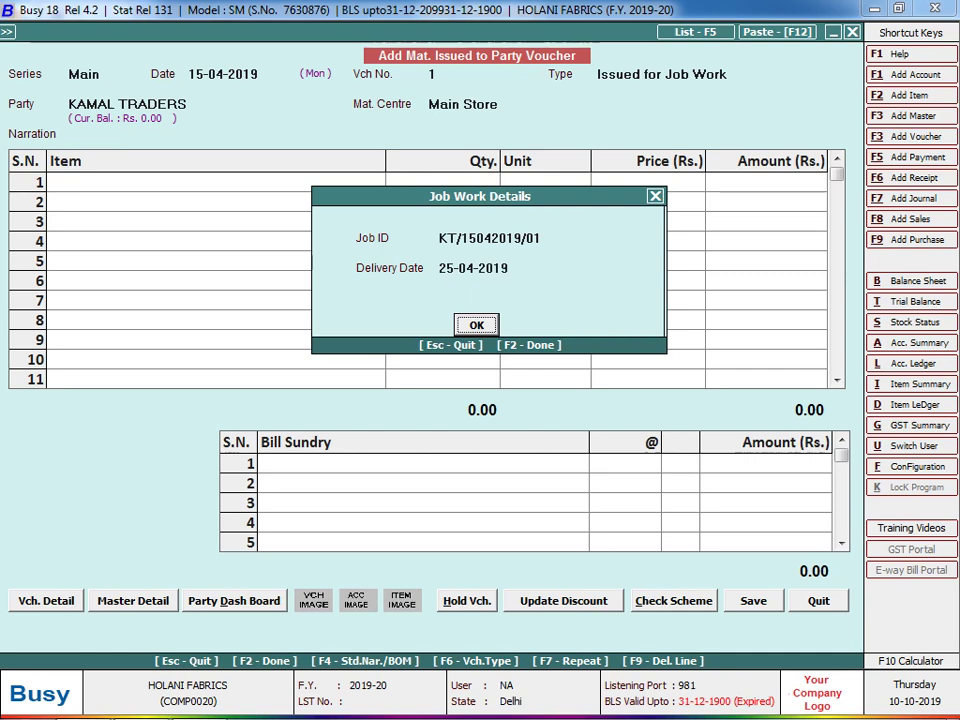
key(Return)
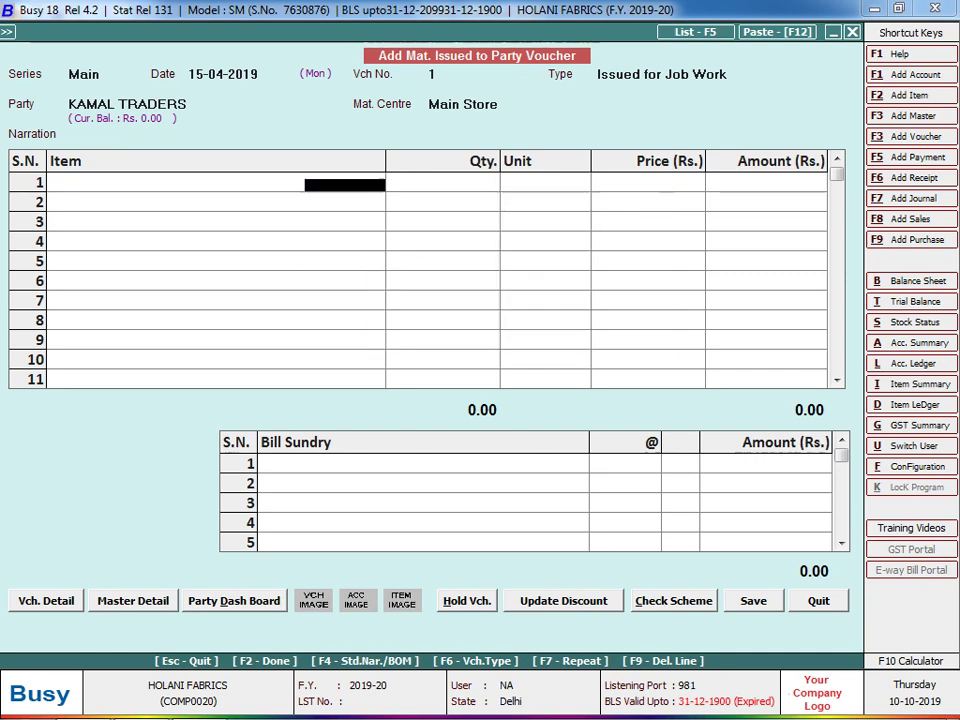
Step: Switch to the Excel workbook Book1 and close it without saving, returning to the Busy voucher
key(alt+Tab)
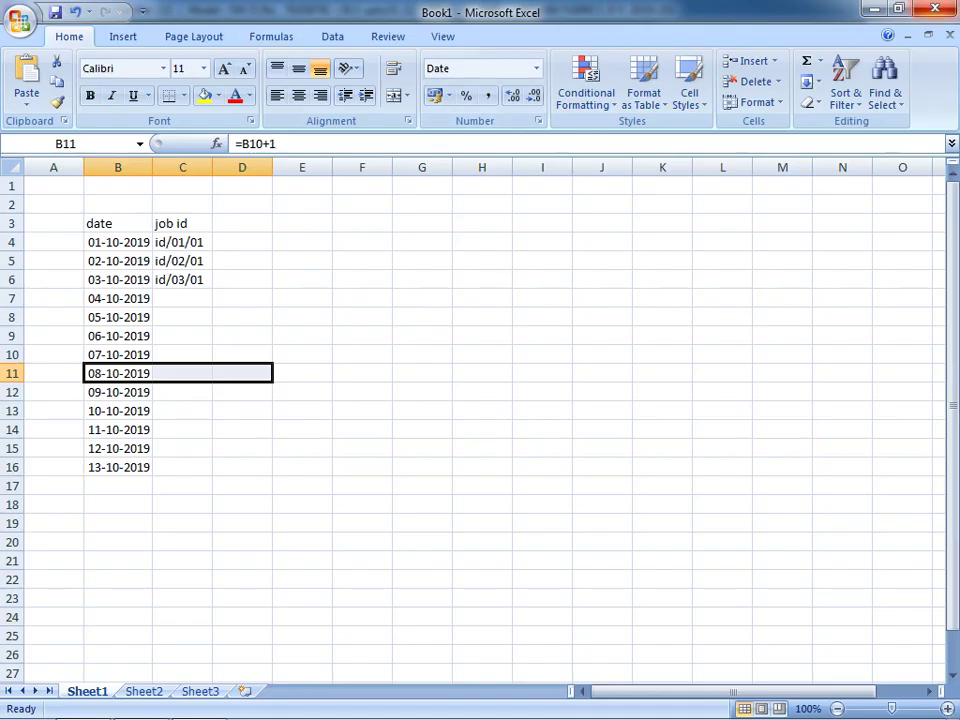
key(alt+F4)
key(n)
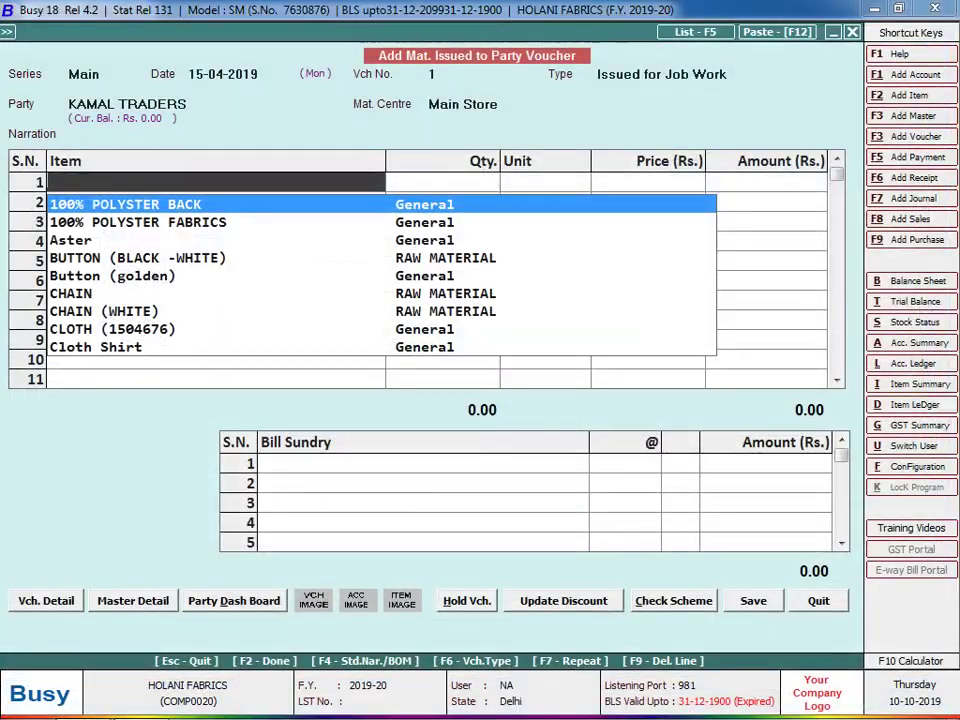
Step: Check the source invoice and choose CLOTH (1504676) as the voucher's first item
key(alt+Tab)
key(alt+Tab)
text(clo)
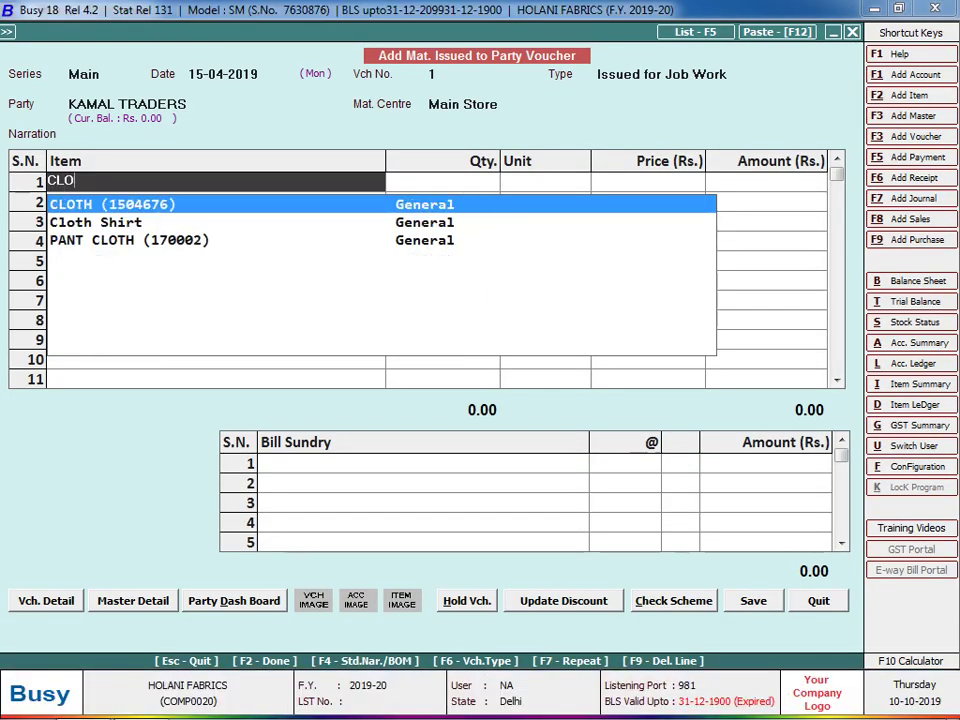
key(Return)
key(alt+Tab)
key(alt+Tab)
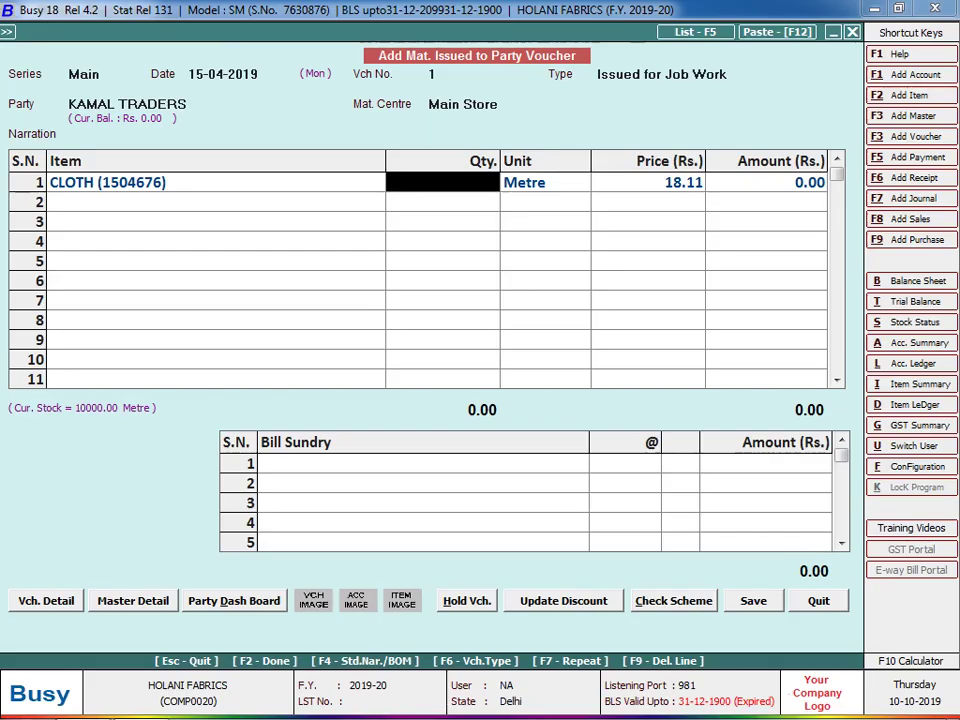
Step: Set the first voucher item to Cloth Shirt with a quantity of 2,000 metres, accepting the default price
key(shift+Tab)
text(cLO)
key(Down)
key(Return)
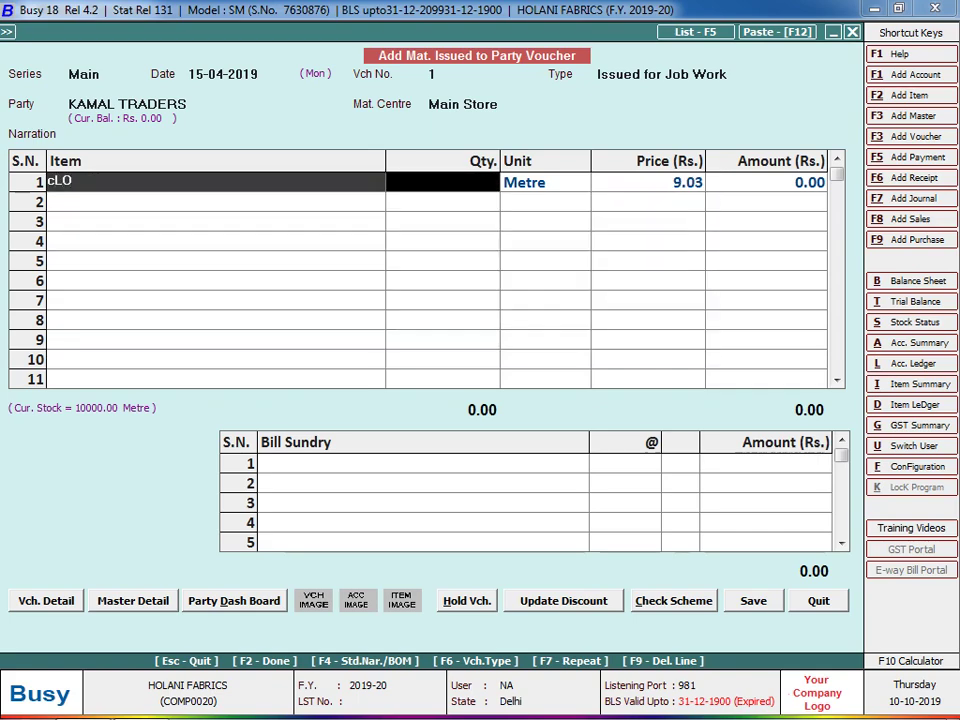
key(alt+Tab)
key(alt+Tab)
text(2,000)
key(Return)
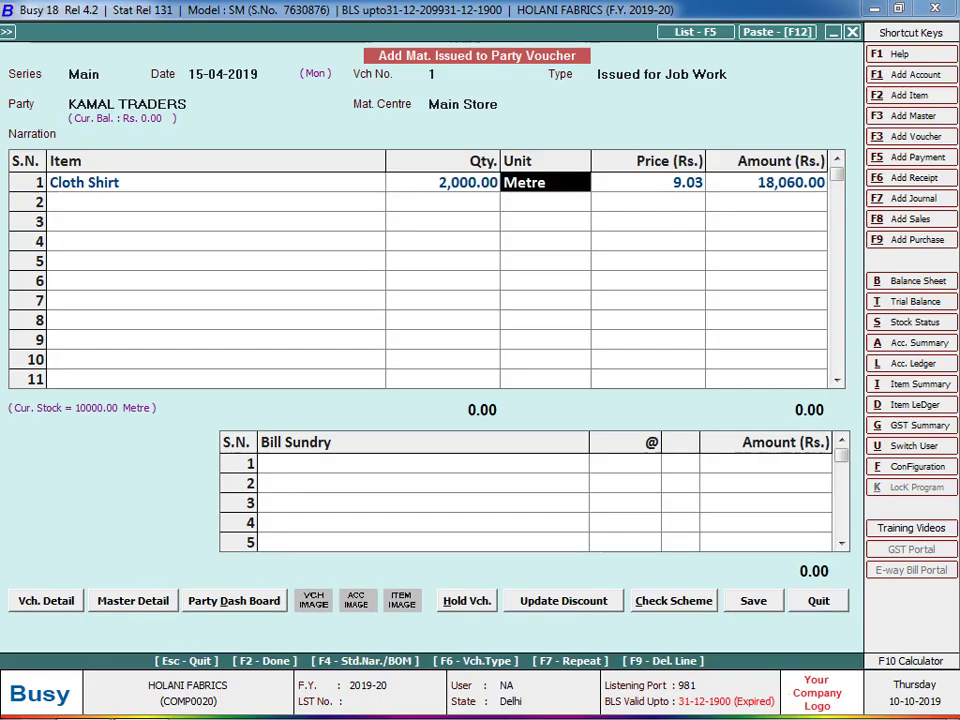
key(Return)
key(Return)
Step: Check the source invoice and add Aster as the second voucher item with a quantity of 2000
key(alt+Tab)
key(alt+Tab)
text(AST)
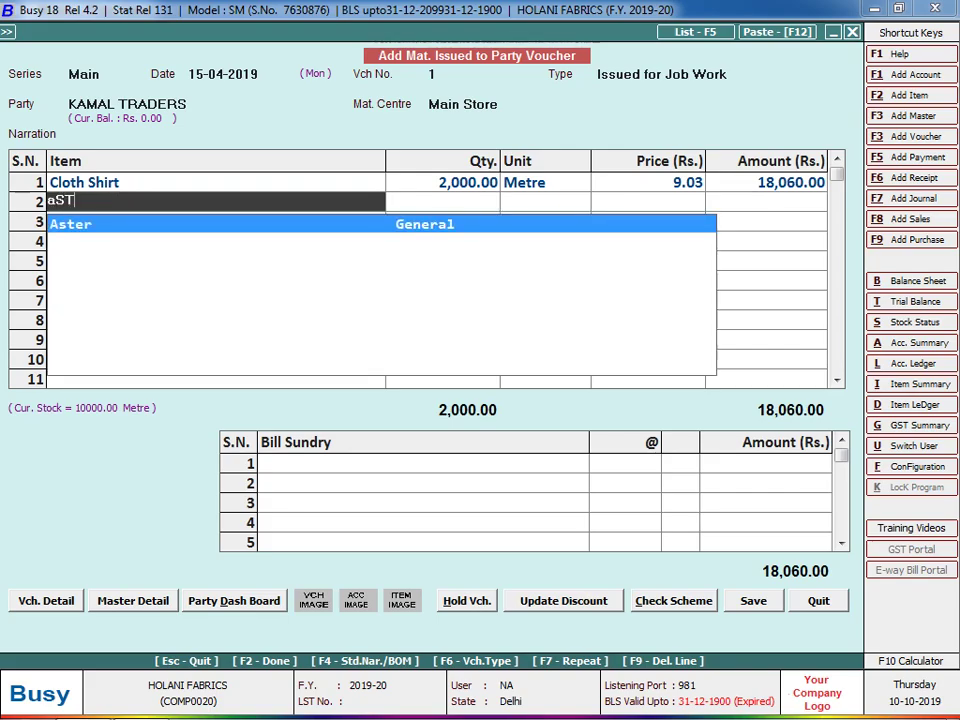
key(Return)
key(alt+Tab)
key(alt+Tab)
text(2000)
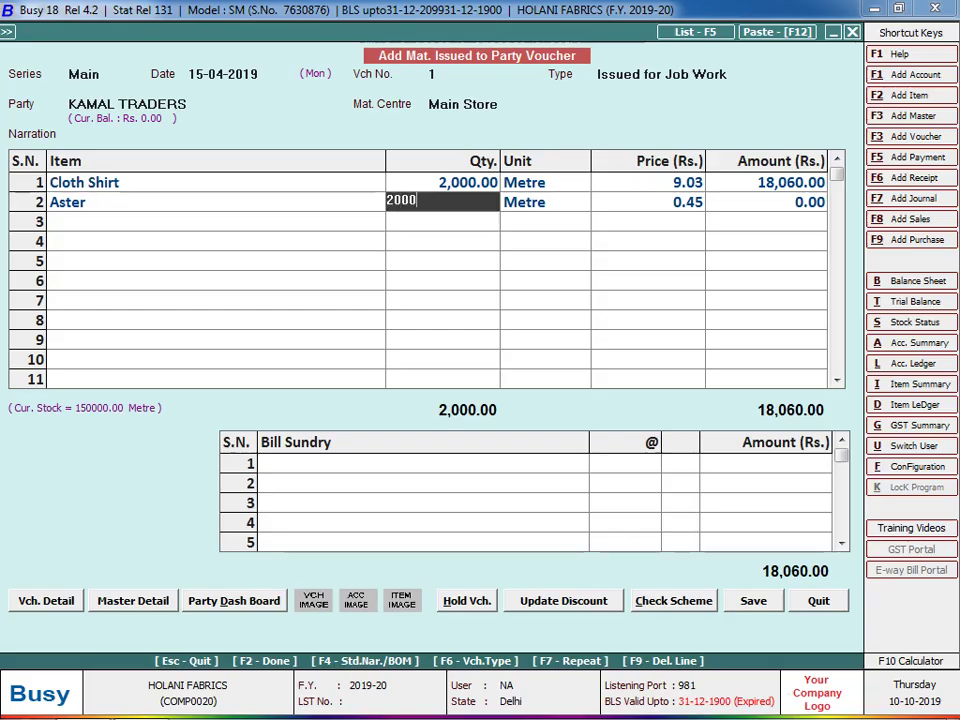